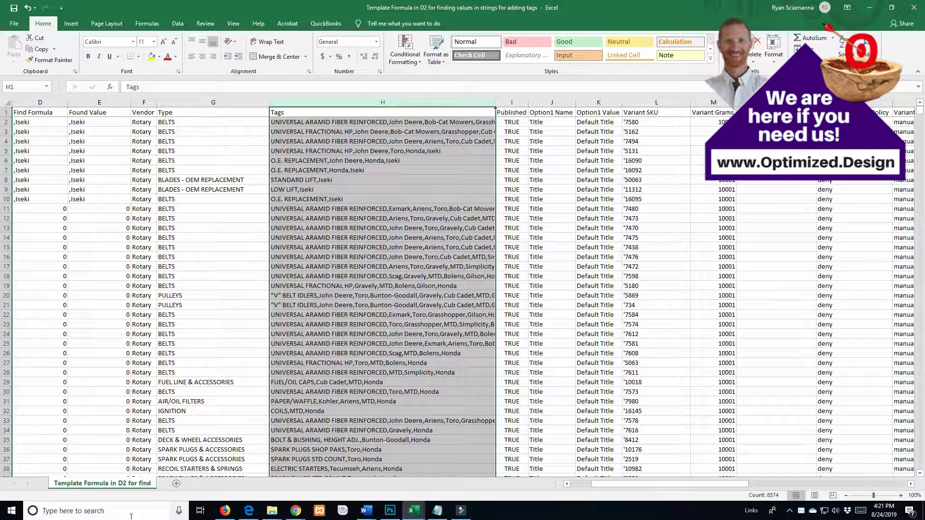
Examine the product descriptions in the Body (HTML) column and the brand list in the Word document.
{"action": "left_click", "coordinate": [568, 484]}
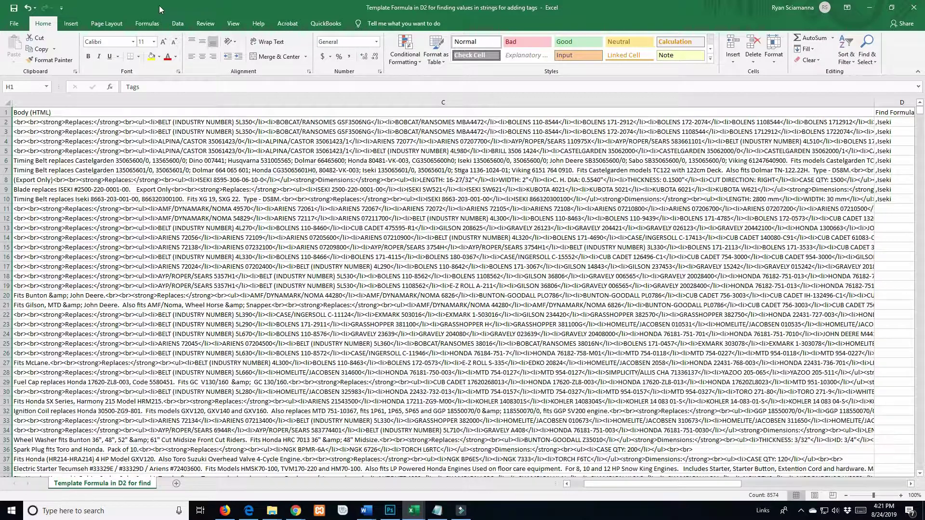
{"action": "key", "text": "alt+Tab"}
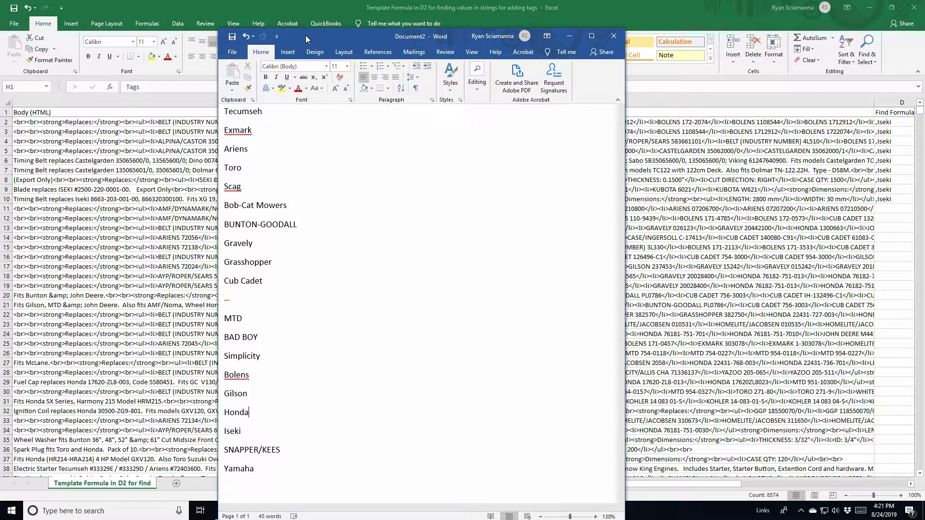
{"action": "left_click_drag", "start_coordinate": [305, 36], "coordinate": [923, 45]}
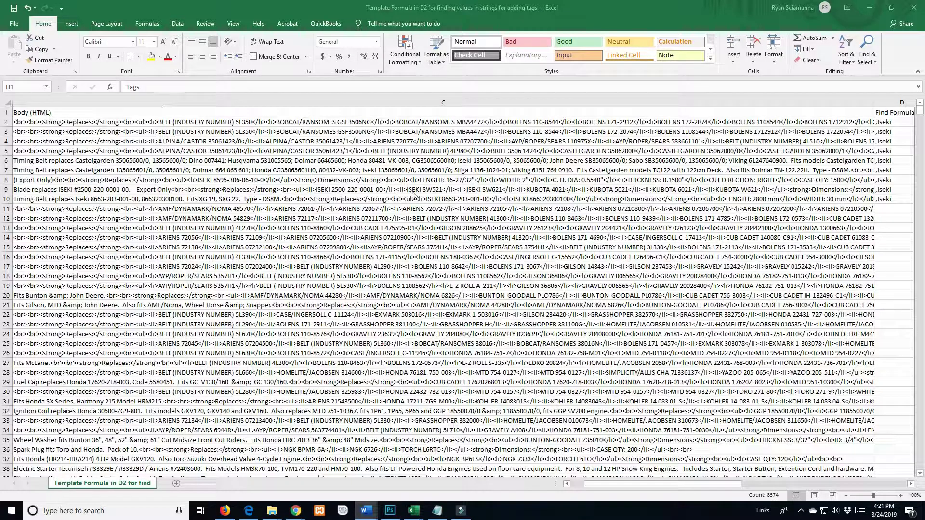
{"action": "left_click", "coordinate": [910, 488]}
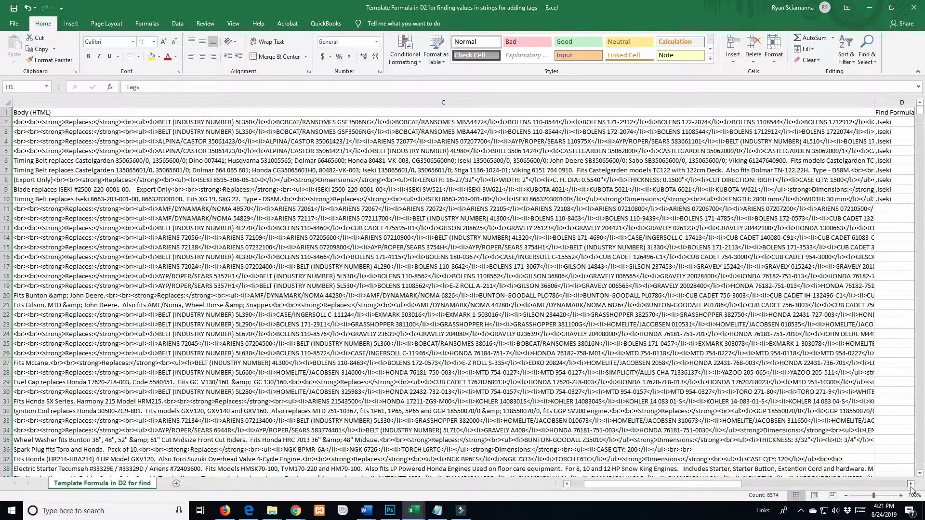
{"action": "left_click", "coordinate": [910, 486]}
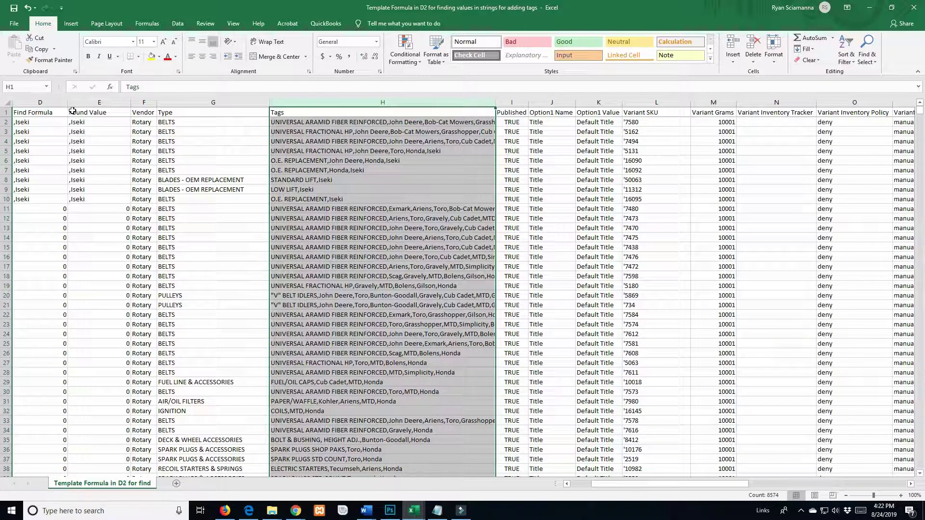
Change the search text in the D2 Find Formula to "SNAPPER/KEES".
{"action": "left_click", "coordinate": [39, 121]}
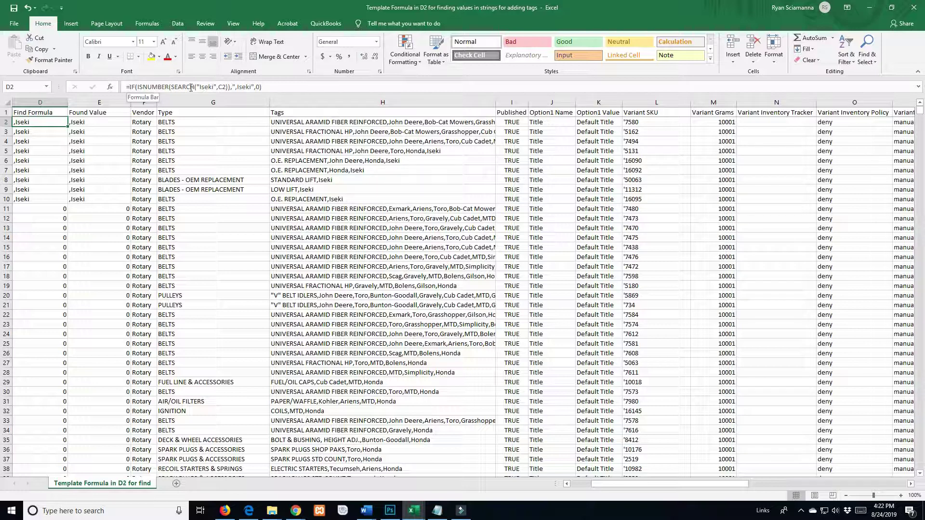
{"action": "double_click", "coordinate": [207, 87]}
{"action": "left_click", "coordinate": [212, 87]}
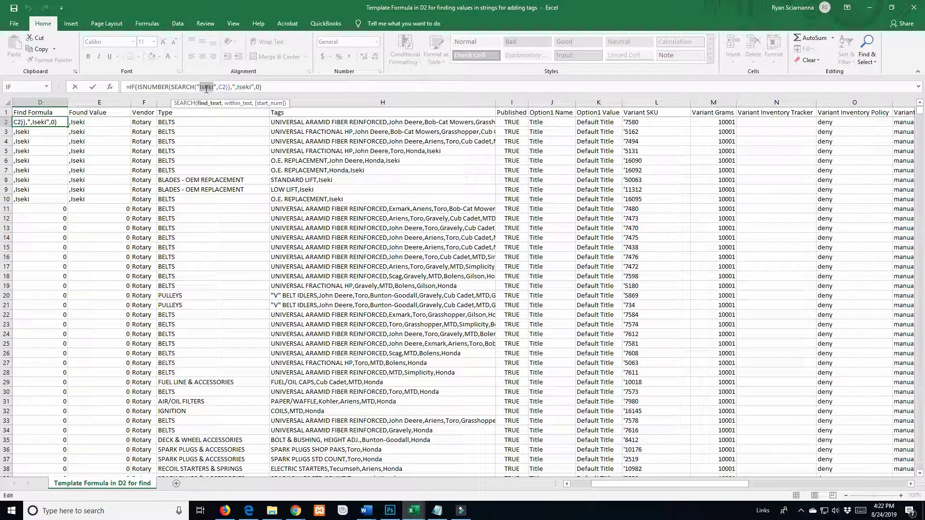
{"action": "double_click", "coordinate": [243, 87]}
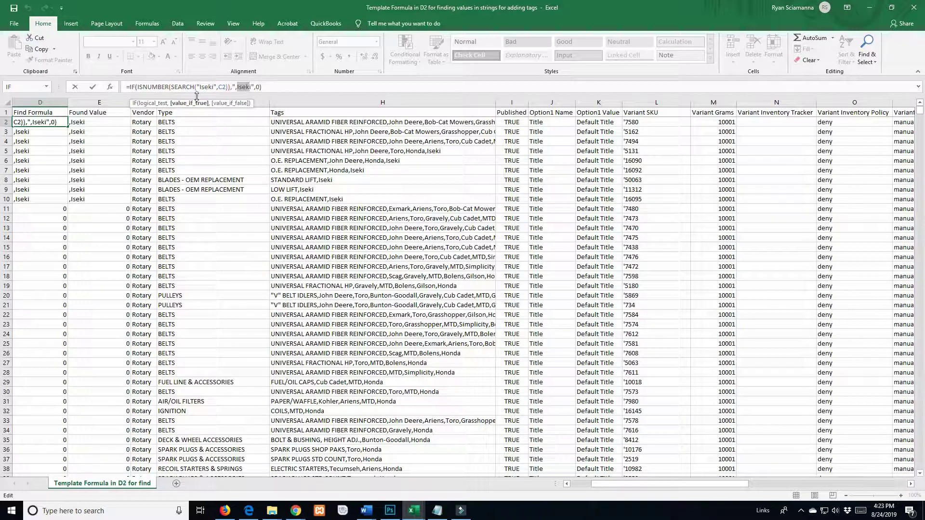
{"action": "left_click_drag", "start_coordinate": [200, 87], "coordinate": [215, 87]}
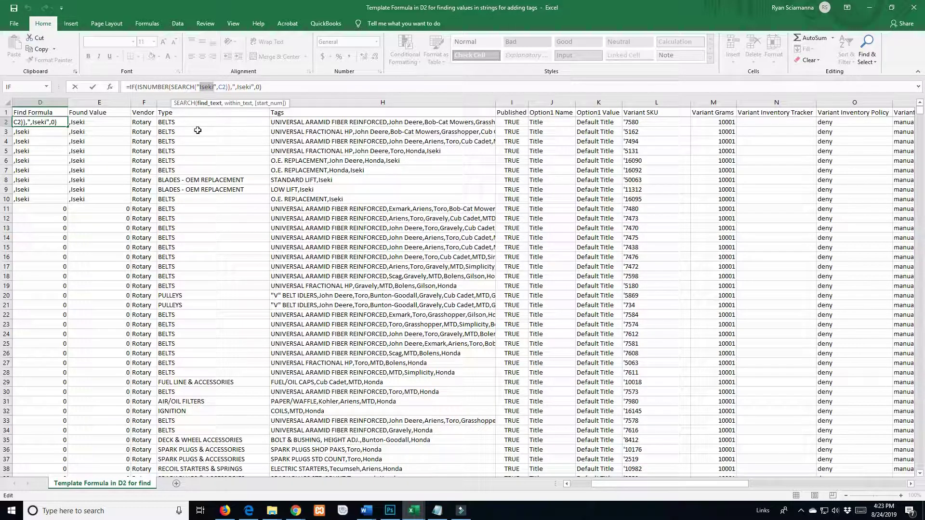
{"action": "type", "text": "SNAPPER"}
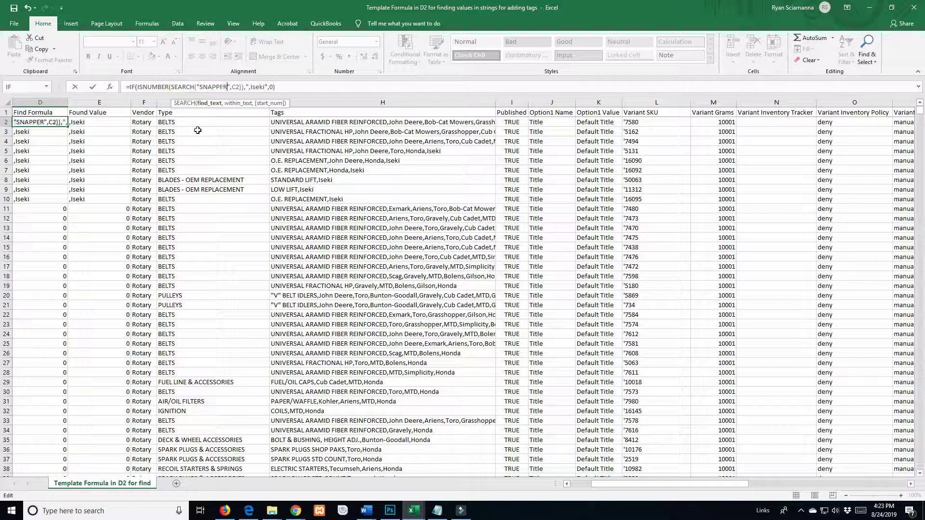
{"action": "type", "text": "/KEES"}
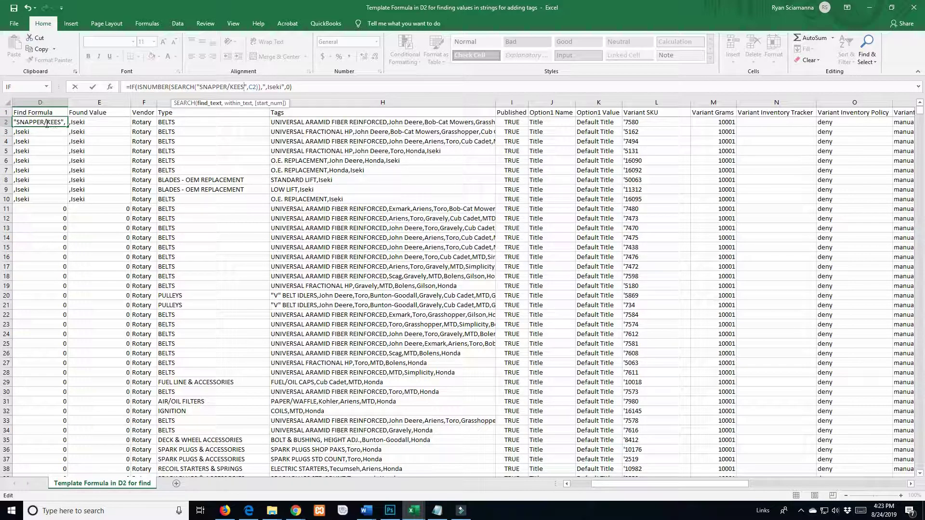
Set the value the D2 formula returns on a match to ",Snapper (Kees)", keeping the leading comma.
{"action": "left_click", "coordinate": [267, 86]}
{"action": "left_click", "coordinate": [271, 87]}
{"action": "left_click_drag", "start_coordinate": [273, 87], "coordinate": [281, 87]}
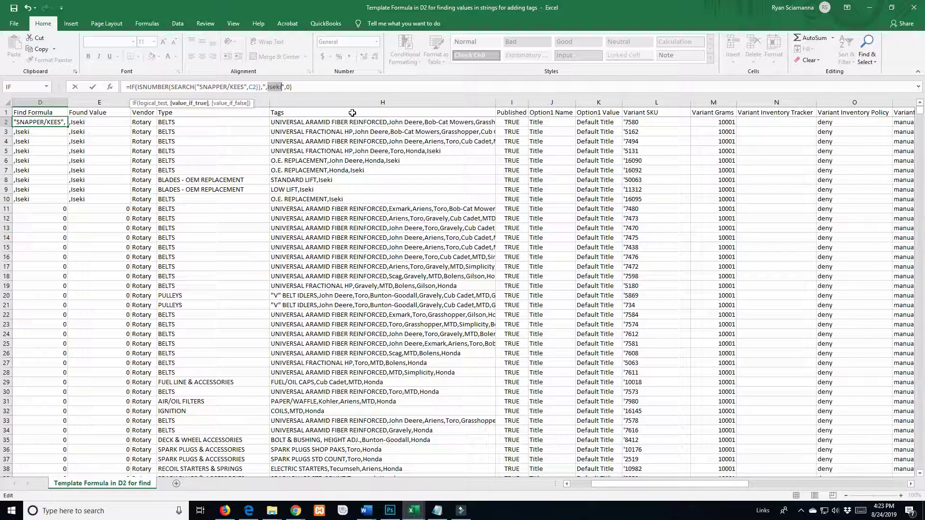
{"action": "type", "text": "Snapper"}
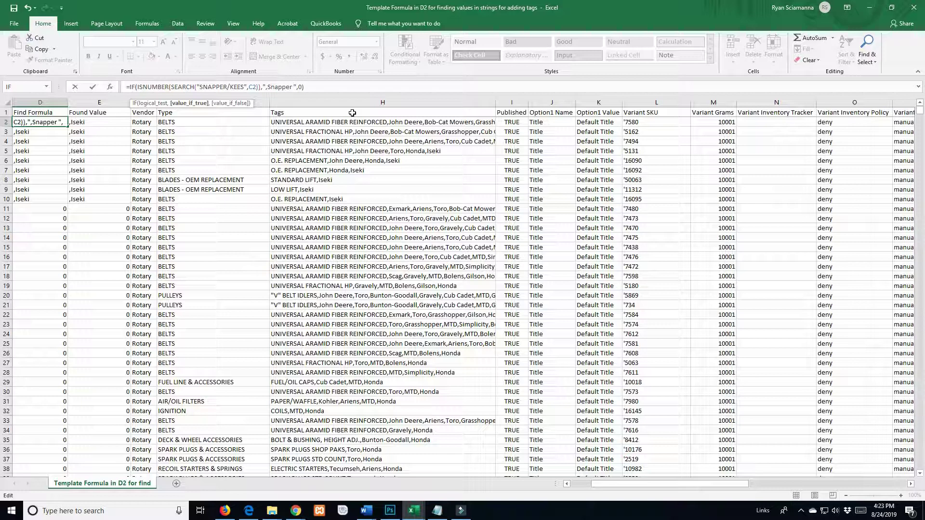
{"action": "key", "text": "BackSpace"}
{"action": "type", "text": "Kees"}
{"action": "left_click", "coordinate": [295, 87]}
{"action": "type", "text": "("}
{"action": "key", "text": "Right"}
{"action": "key", "text": "Right"}
{"action": "key", "text": "Right"}
{"action": "key", "text": "Right"}
{"action": "type", "text": ")"}
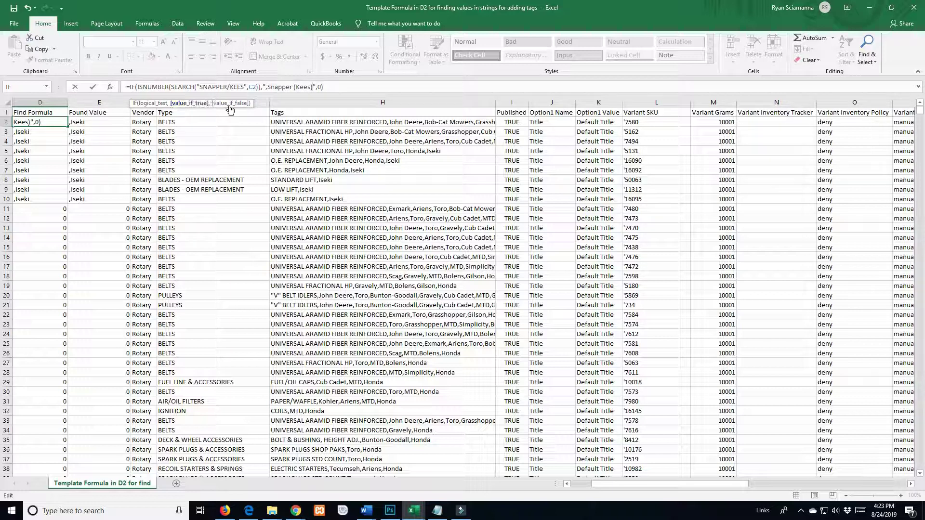
{"action": "left_click", "coordinate": [352, 88]}
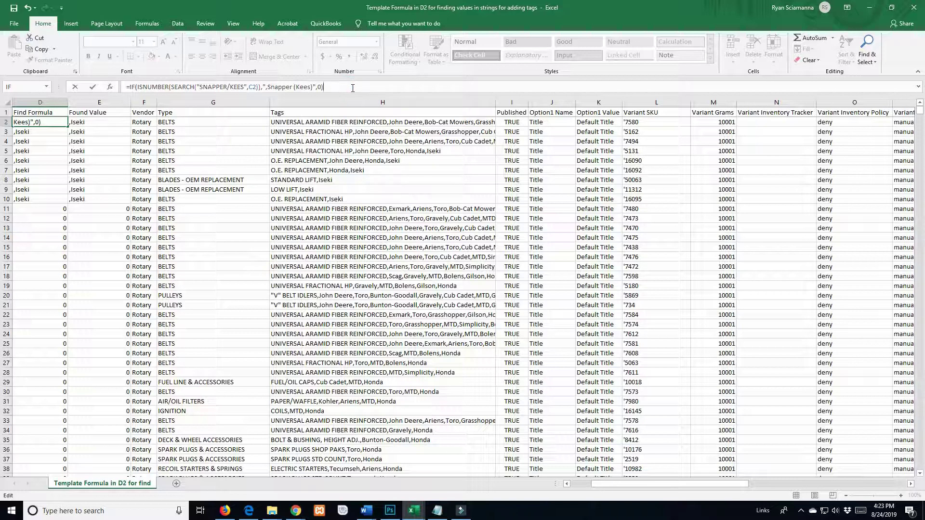
{"action": "key", "text": "Return"}
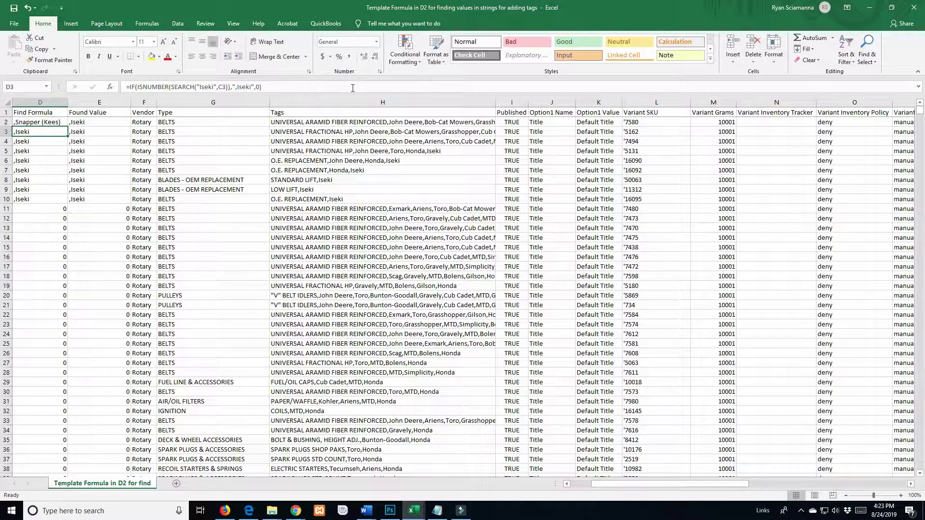
Copy the D2 formula into the rest of the Find Formula column, D3 to D8575.
{"action": "left_click", "coordinate": [39, 124]}
{"action": "key", "text": "ctrl+c"}
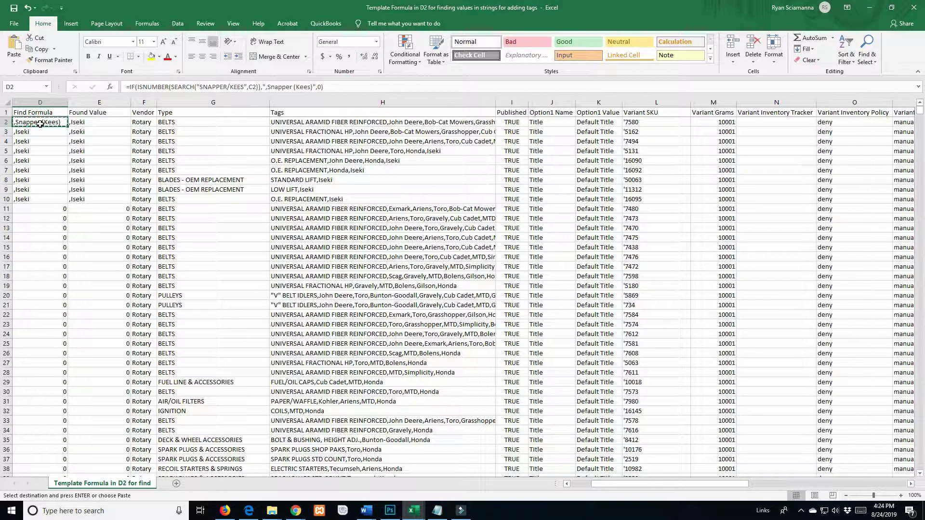
{"action": "left_click", "coordinate": [47, 136]}
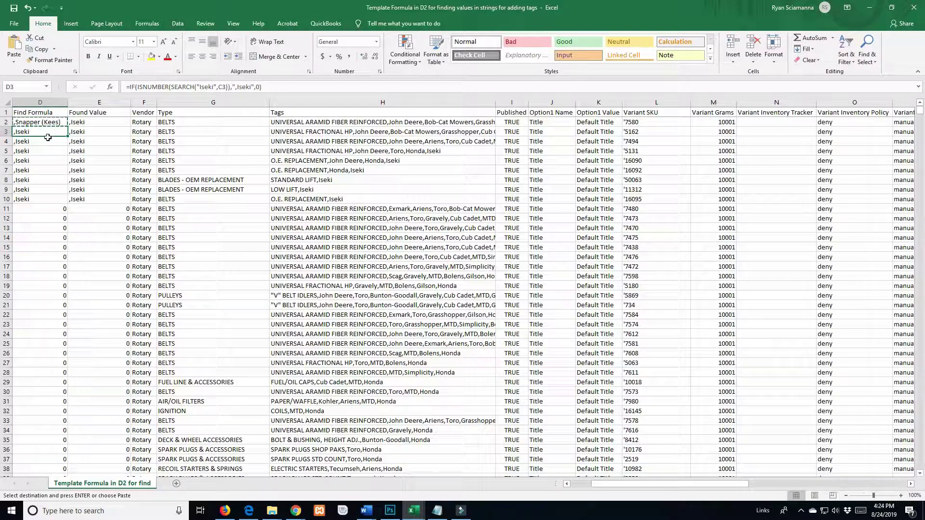
{"action": "left_click_drag", "start_coordinate": [919, 109], "coordinate": [919, 466]}
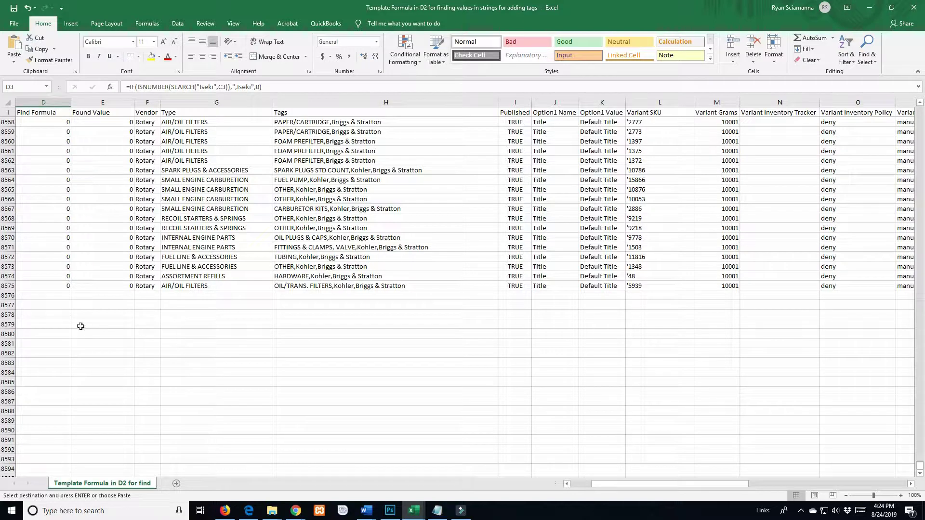
{"action": "left_click", "coordinate": [39, 286], "text": "shift"}
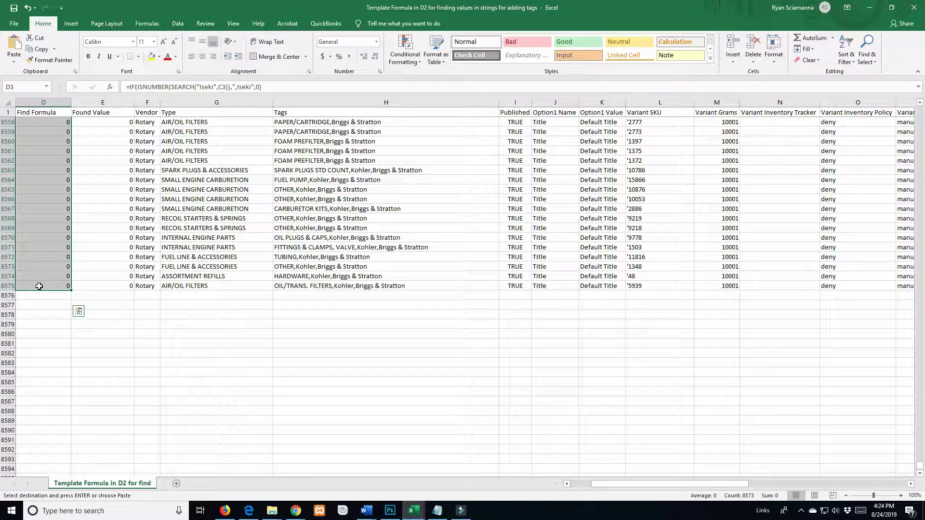
{"action": "key", "text": "ctrl+v"}
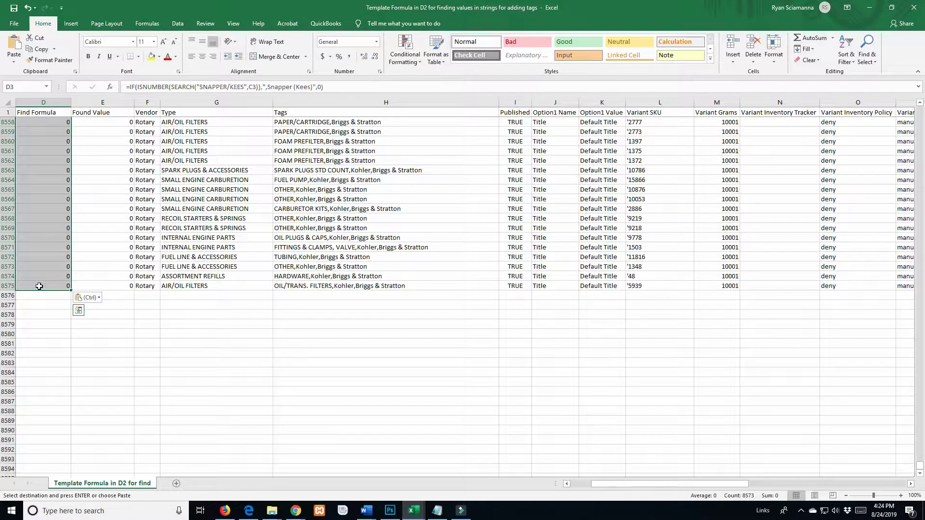
{"action": "left_click", "coordinate": [51, 325]}
{"action": "left_click", "coordinate": [49, 285]}
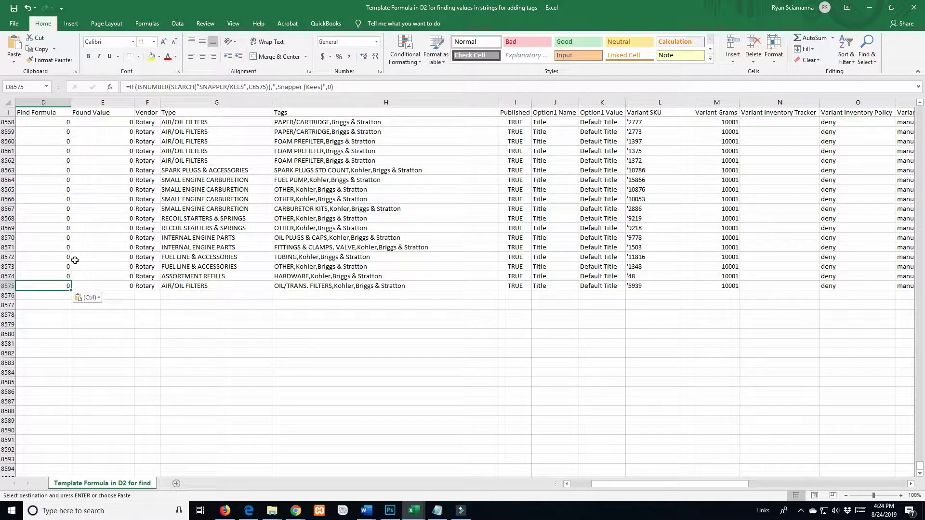
Copy the Find Formula results from D2 to D8575 and paste them as values only into the Found Value column, E2 to E8575.
{"action": "left_click_drag", "start_coordinate": [921, 463], "coordinate": [921, 109]}
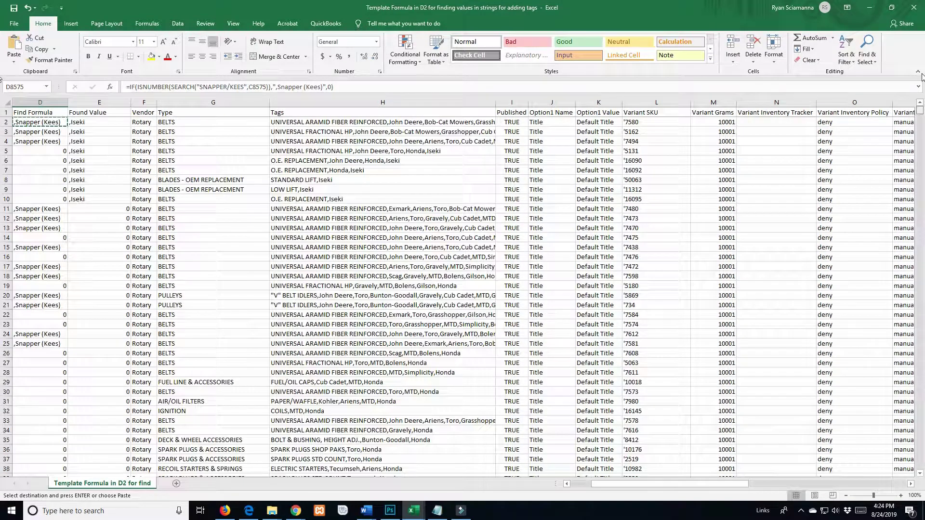
{"action": "left_click", "coordinate": [29, 122], "text": "shift"}
{"action": "key", "text": "ctrl+v"}
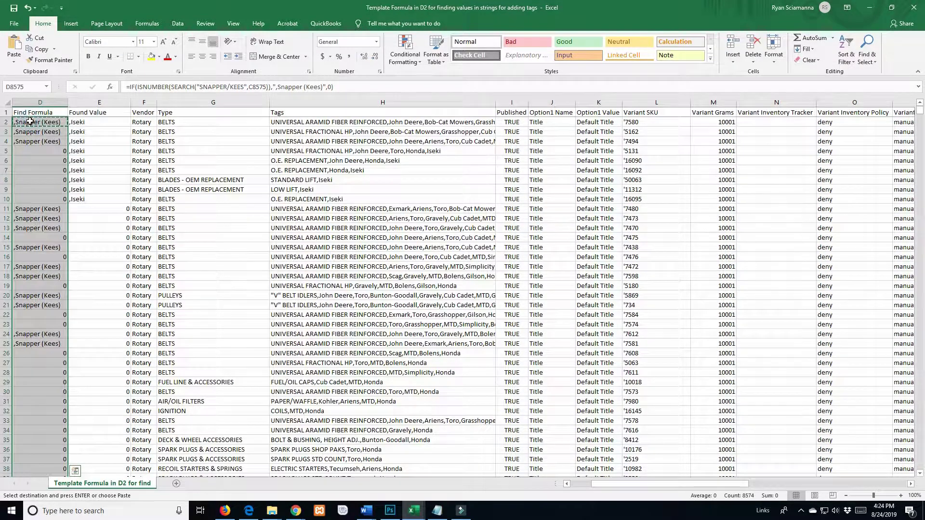
{"action": "right_click", "coordinate": [30, 121]}
{"action": "left_click", "coordinate": [54, 139]}
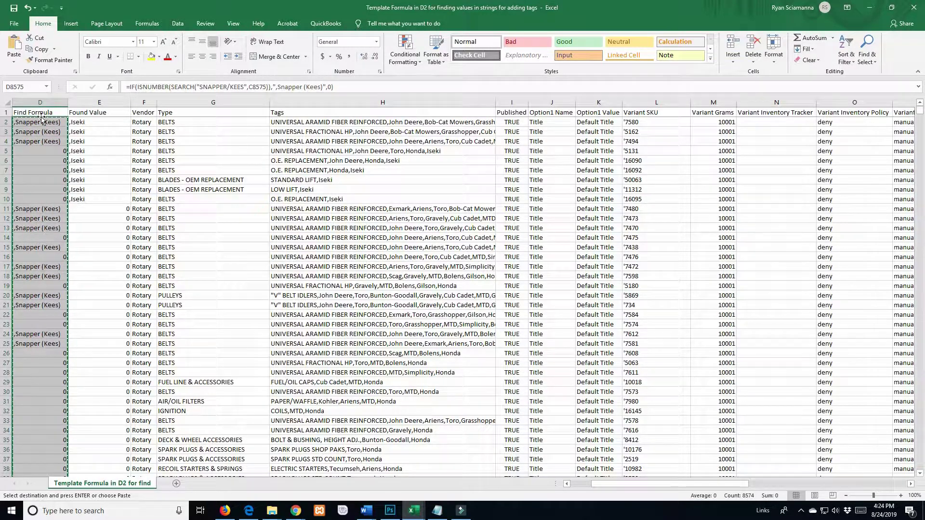
{"action": "left_click", "coordinate": [91, 124]}
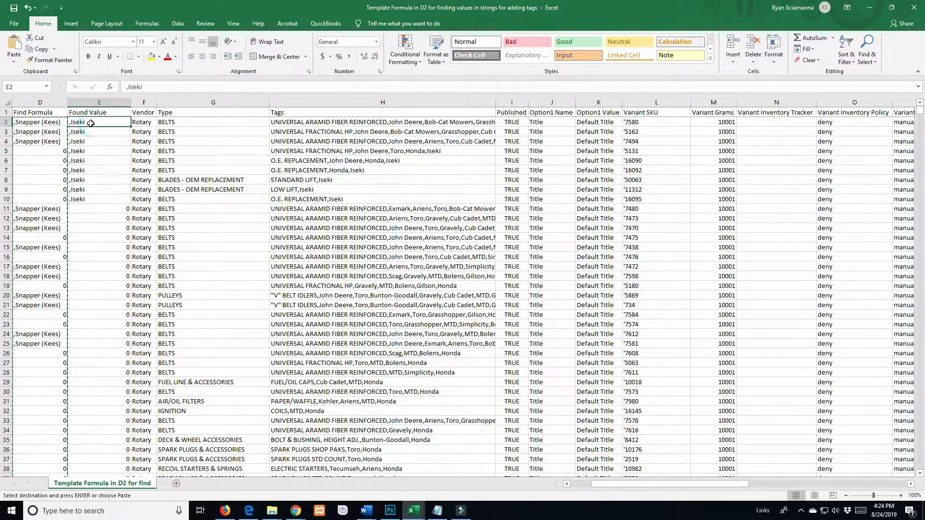
{"action": "left_click_drag", "start_coordinate": [920, 116], "coordinate": [919, 465]}
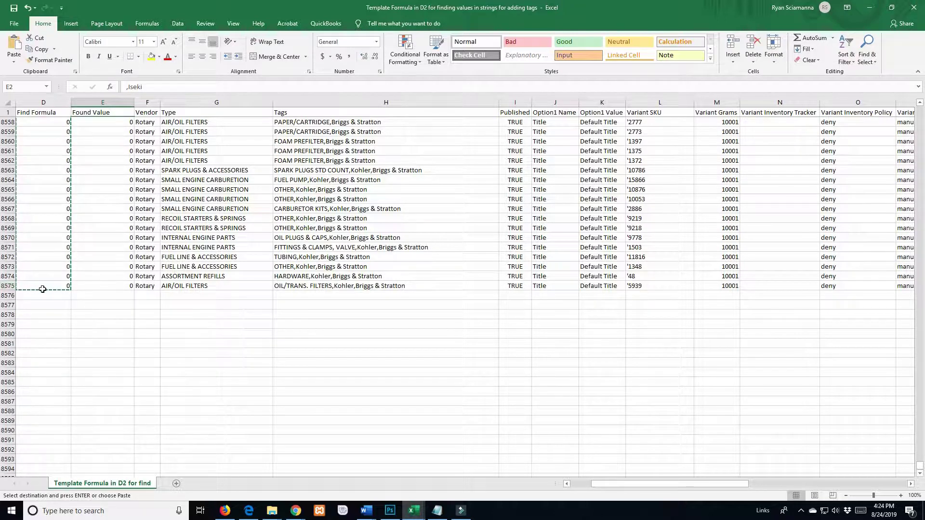
{"action": "left_click", "coordinate": [100, 289], "text": "shift"}
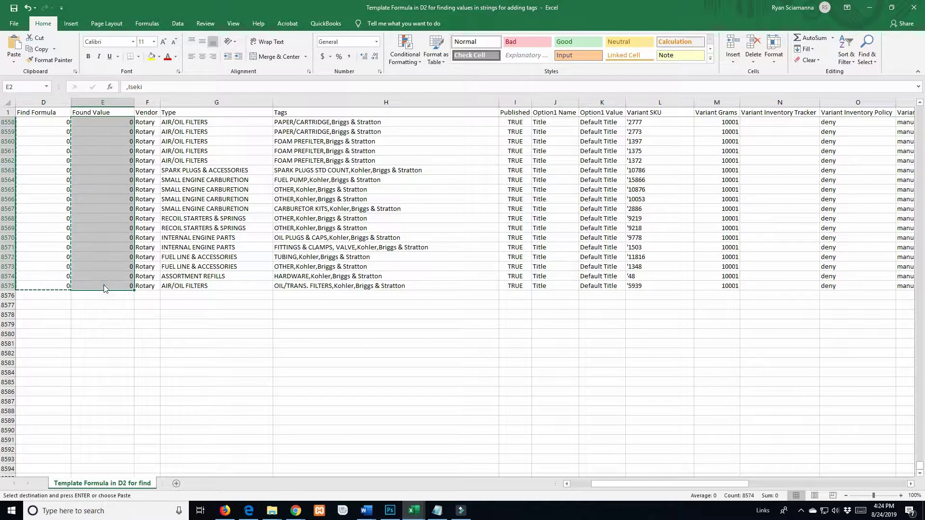
{"action": "right_click", "coordinate": [104, 287]}
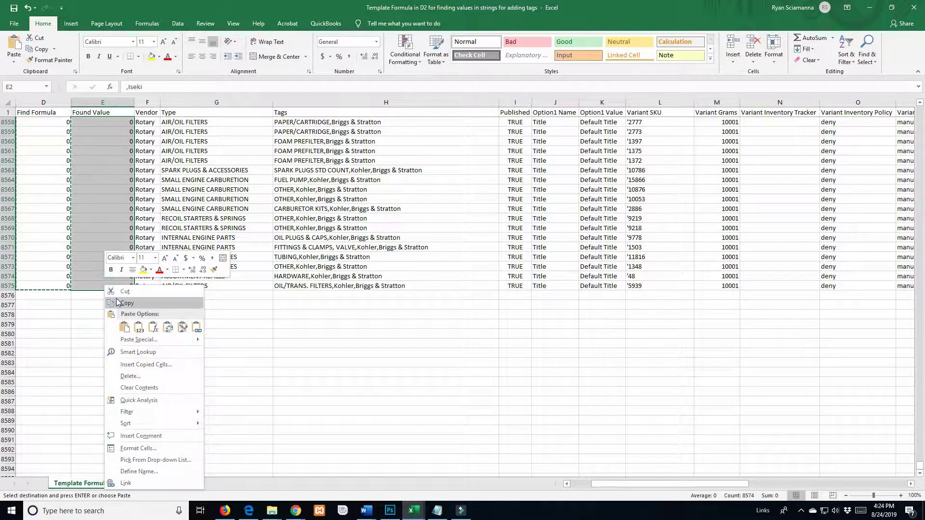
{"action": "left_click", "coordinate": [138, 328]}
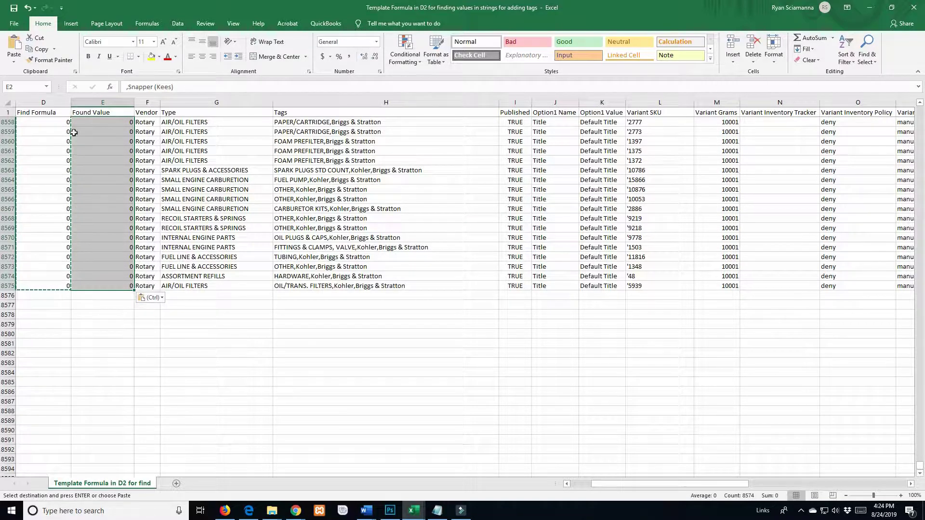
Sort the sheet by the Found Value column from largest to smallest, expanding the selection to include the adjacent data.
{"action": "left_click", "coordinate": [99, 102]}
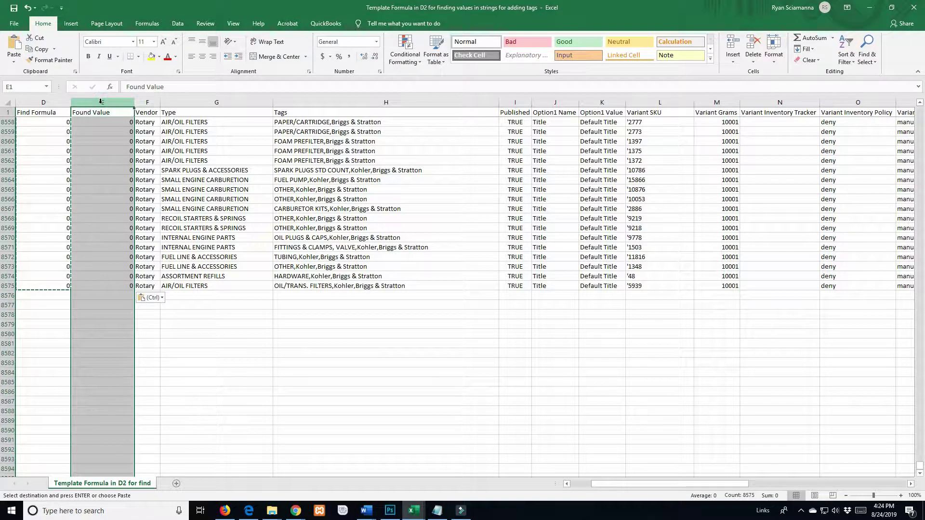
{"action": "left_click", "coordinate": [850, 59]}
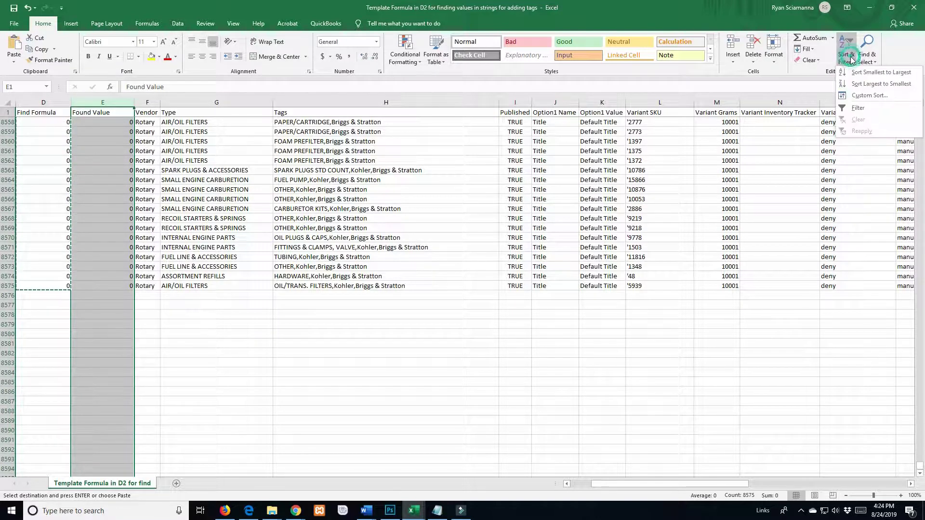
{"action": "left_click", "coordinate": [862, 84]}
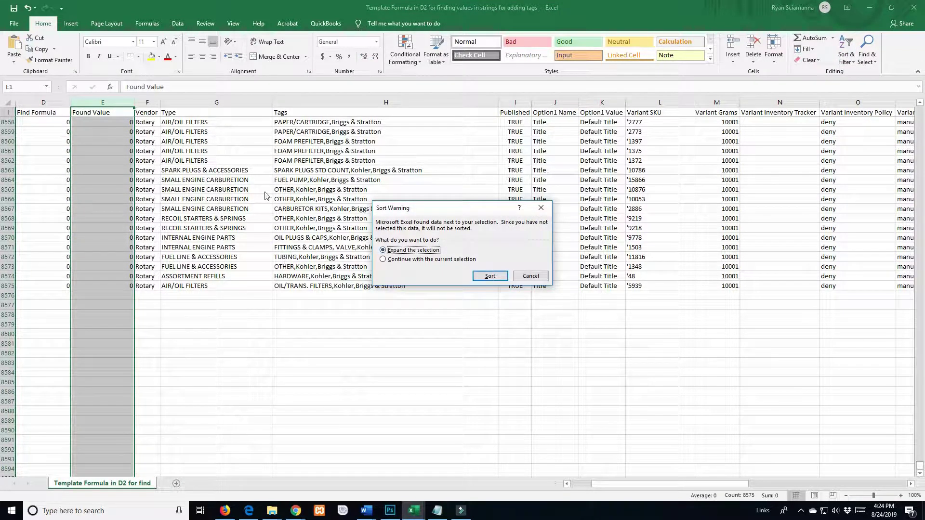
{"action": "left_click", "coordinate": [489, 276]}
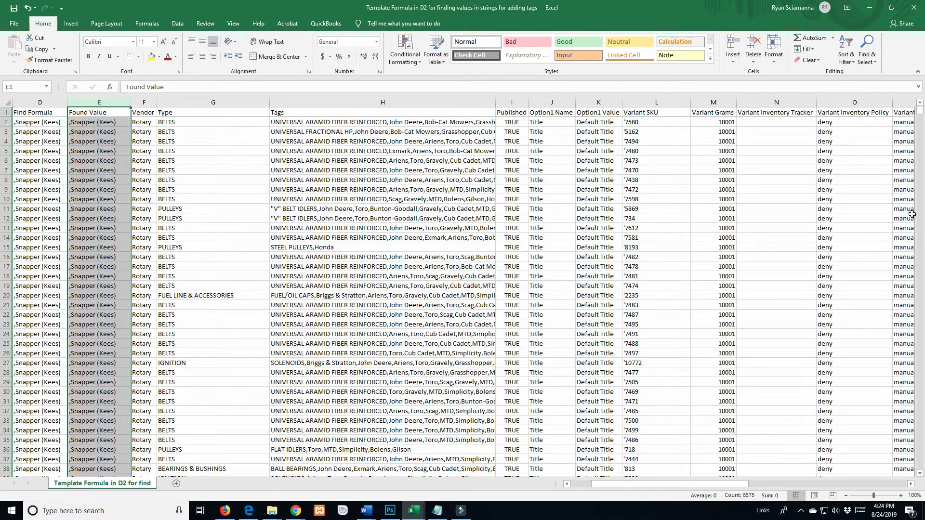
{"action": "scroll", "coordinate": [80, 131], "scroll_direction": "down", "scroll_amount": 3}
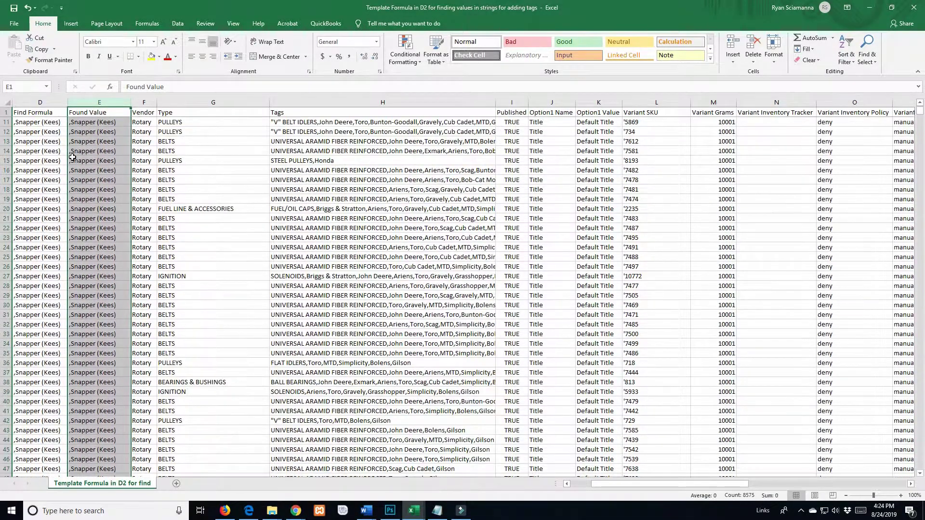
Insert a blank column H directly before the Tags column.
{"action": "scroll", "coordinate": [74, 152], "scroll_direction": "up", "scroll_amount": 3}
{"action": "left_click", "coordinate": [104, 121]}
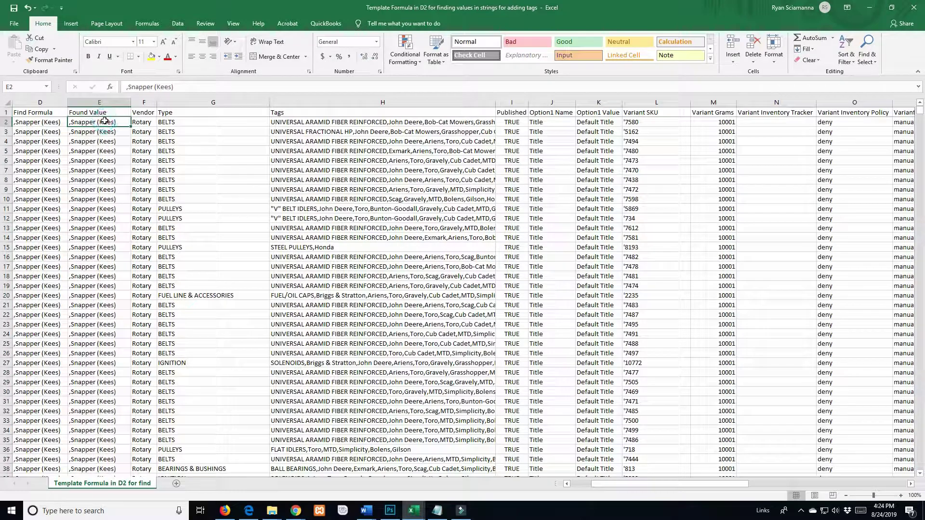
{"action": "left_click", "coordinate": [296, 99]}
{"action": "right_click", "coordinate": [301, 101]}
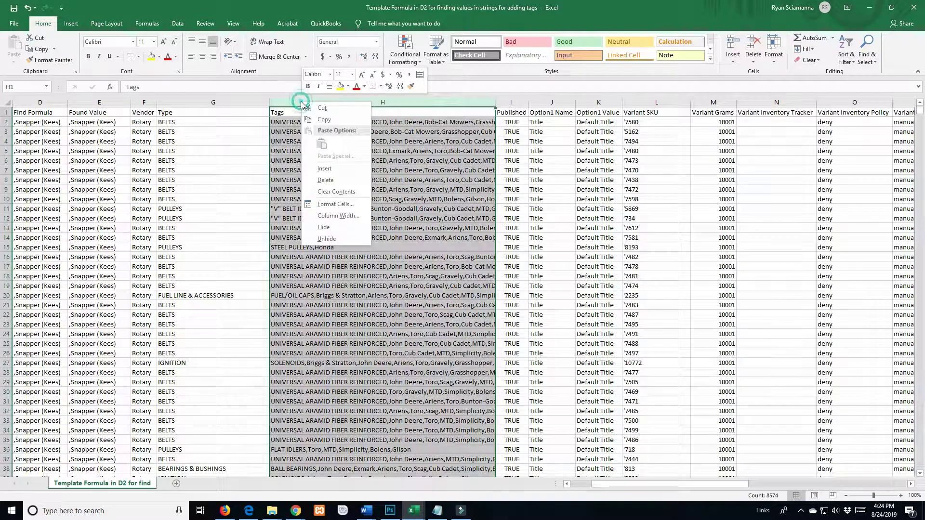
{"action": "left_click", "coordinate": [325, 168]}
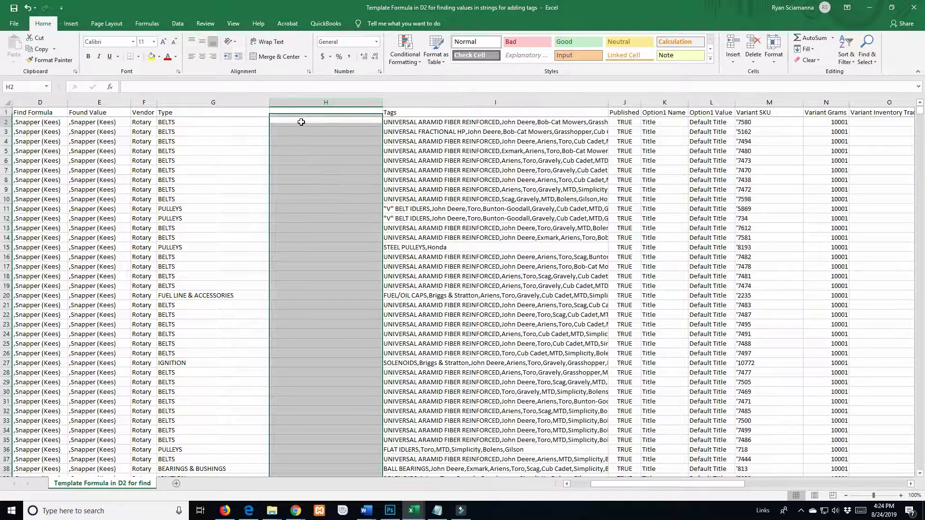
Enter the formula =I2&E2 in H2 to join the existing tags with the Found Value.
{"action": "left_click", "coordinate": [301, 123]}
{"action": "left_click", "coordinate": [99, 122]}
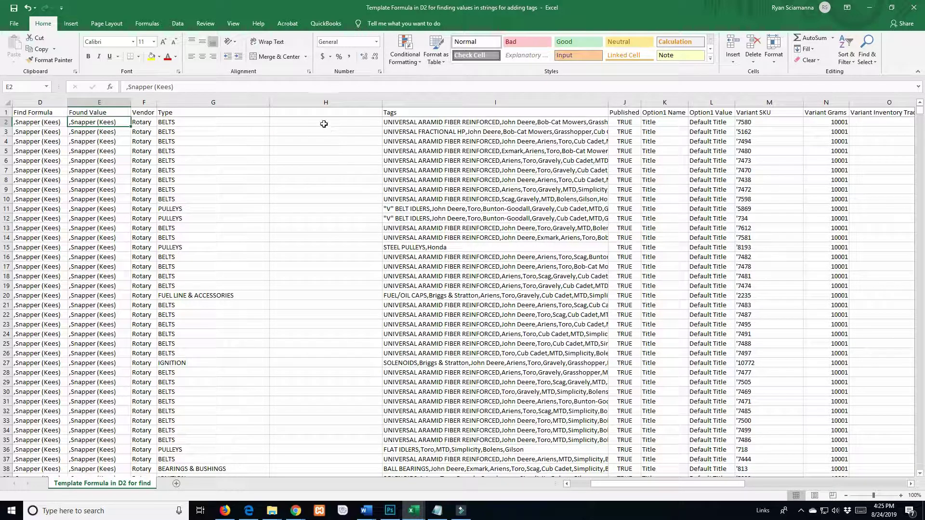
{"action": "left_click", "coordinate": [324, 124]}
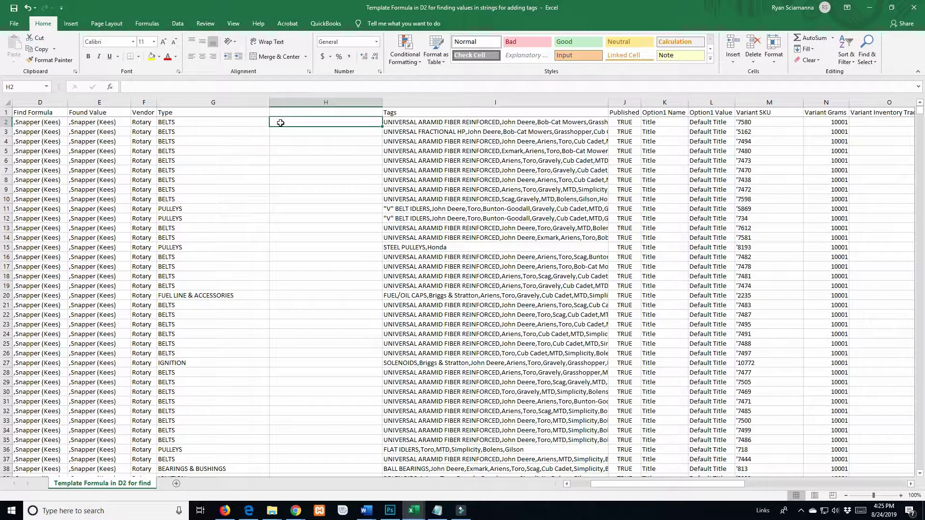
{"action": "type", "text": "="}
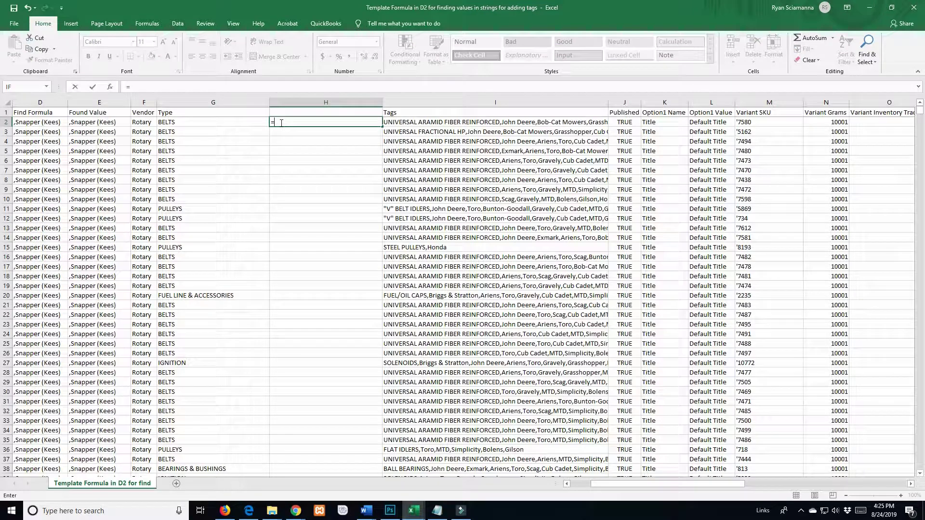
{"action": "left_click", "coordinate": [435, 123]}
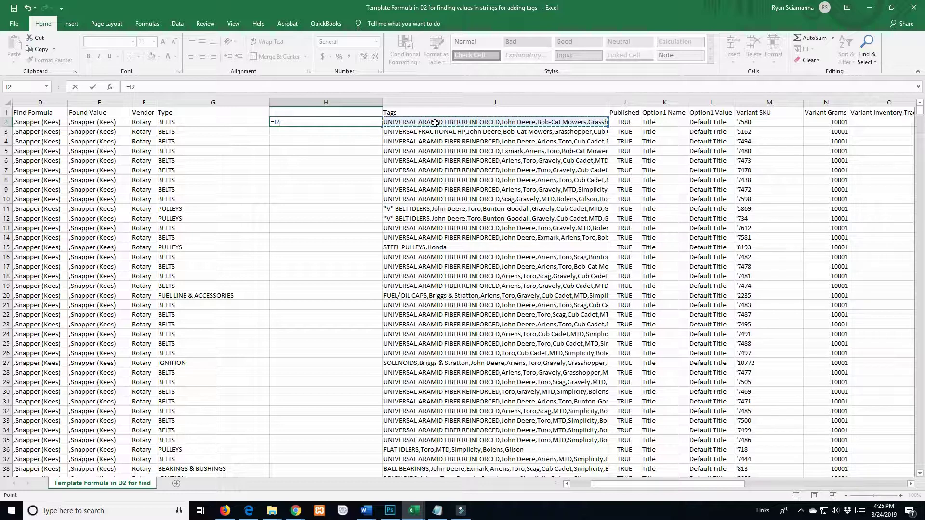
{"action": "type", "text": "&"}
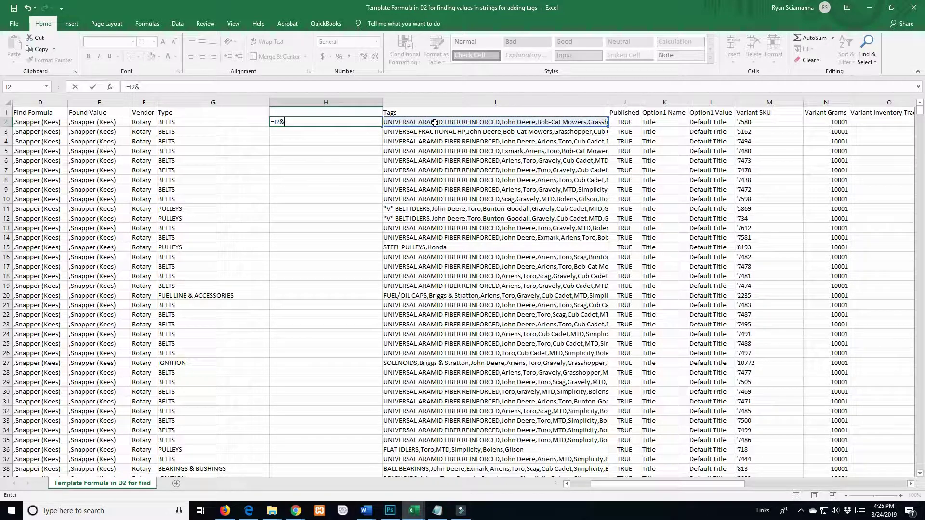
{"action": "left_click", "coordinate": [101, 123]}
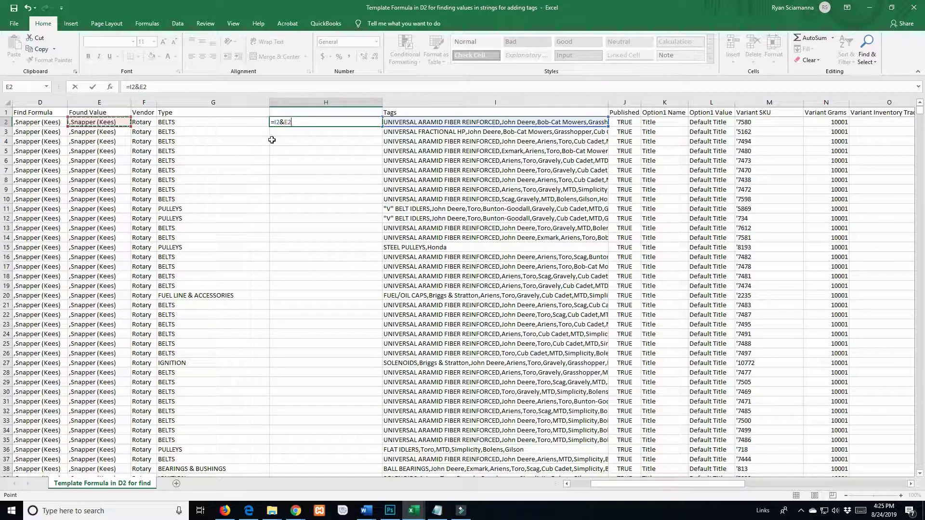
{"action": "key", "text": "Return"}
{"action": "left_click", "coordinate": [295, 124]}
{"action": "key", "text": "ctrl+c"}
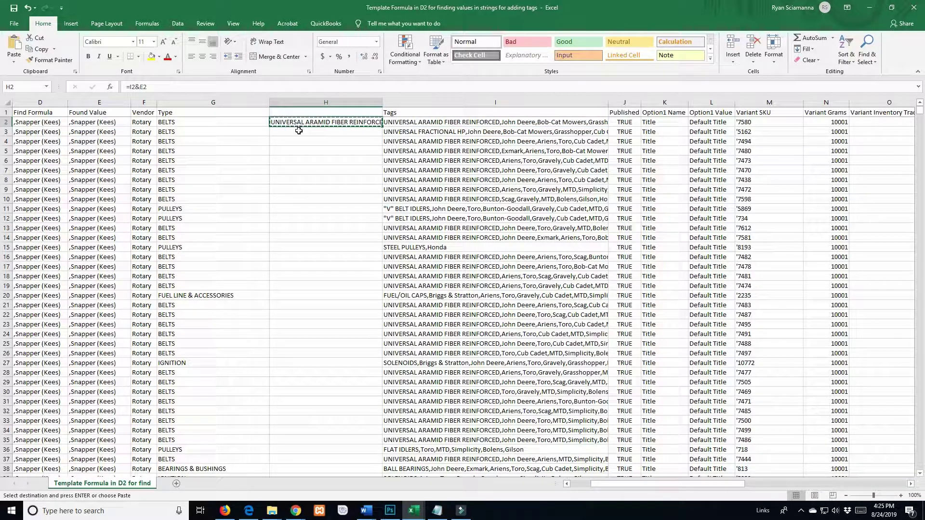
{"action": "left_click_drag", "start_coordinate": [298, 130], "coordinate": [301, 210]}
{"action": "key", "text": "ctrl+v"}
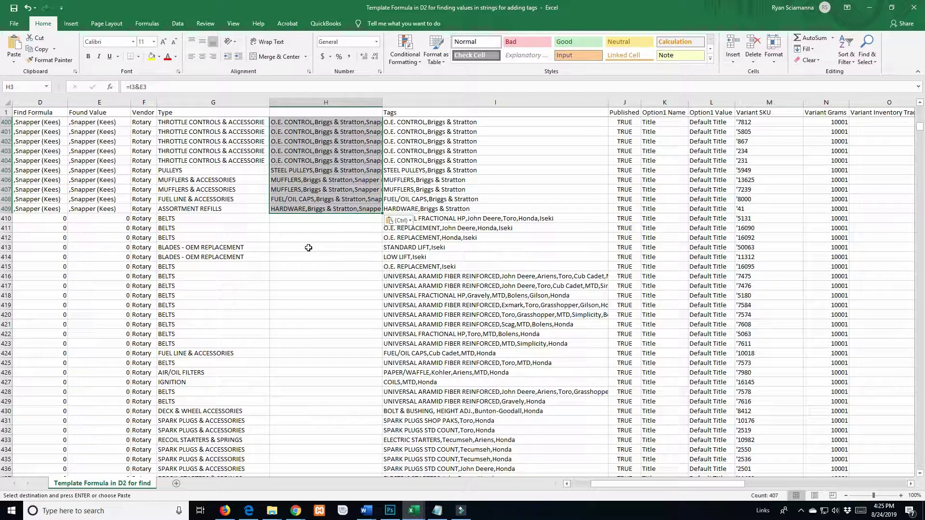
Fit column H to the width of its contents and compare the combined tags in row 409 with the original tags.
{"action": "left_click", "coordinate": [313, 239]}
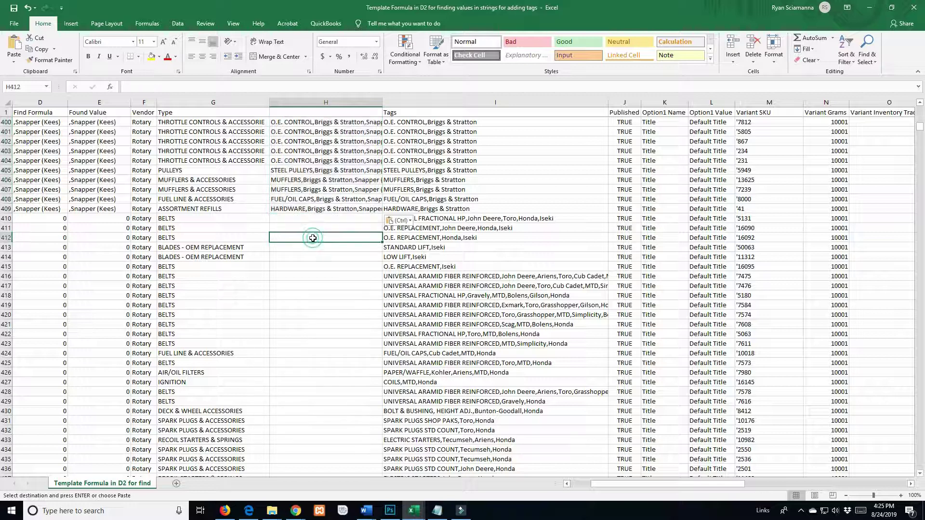
{"action": "double_click", "coordinate": [383, 104]}
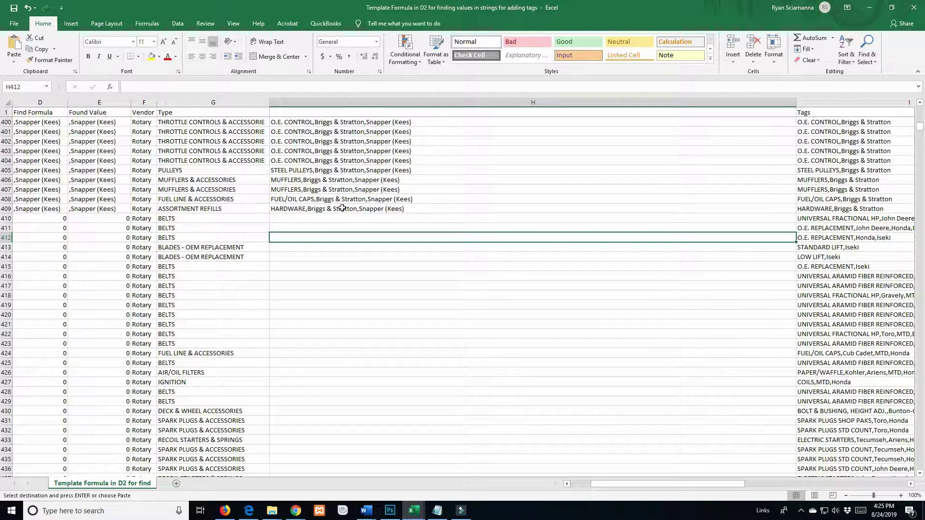
{"action": "left_click", "coordinate": [828, 210]}
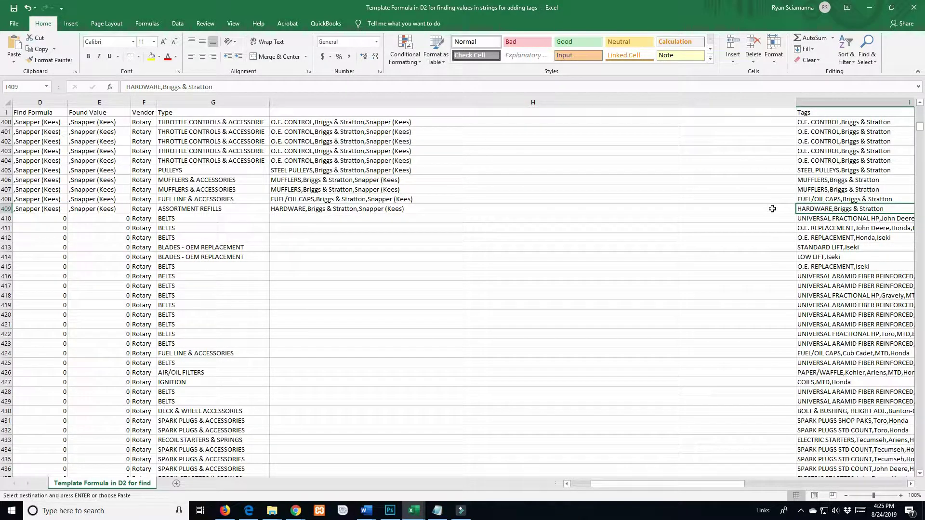
{"action": "left_click", "coordinate": [724, 205]}
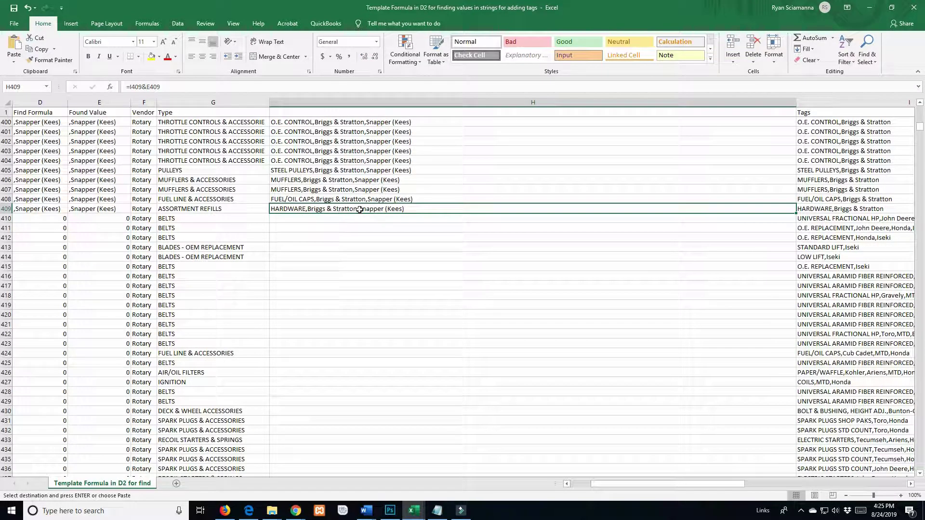
{"action": "left_click", "coordinate": [389, 226]}
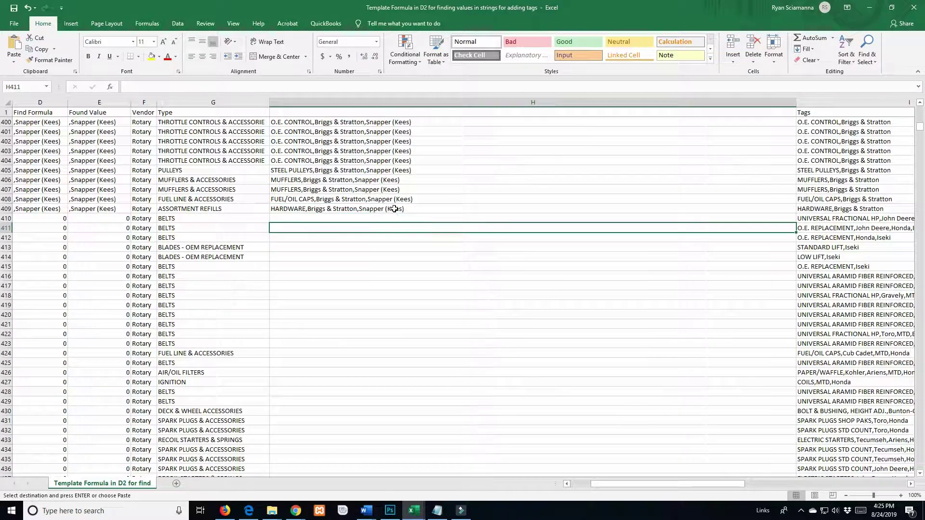
Copy the combined tags in H2 to H409 and paste them as values only over the Tags in I2 to I409.
{"action": "left_click_drag", "start_coordinate": [388, 210], "coordinate": [402, 4]}
{"action": "left_click_drag", "start_coordinate": [379, 88], "coordinate": [370, 130]}
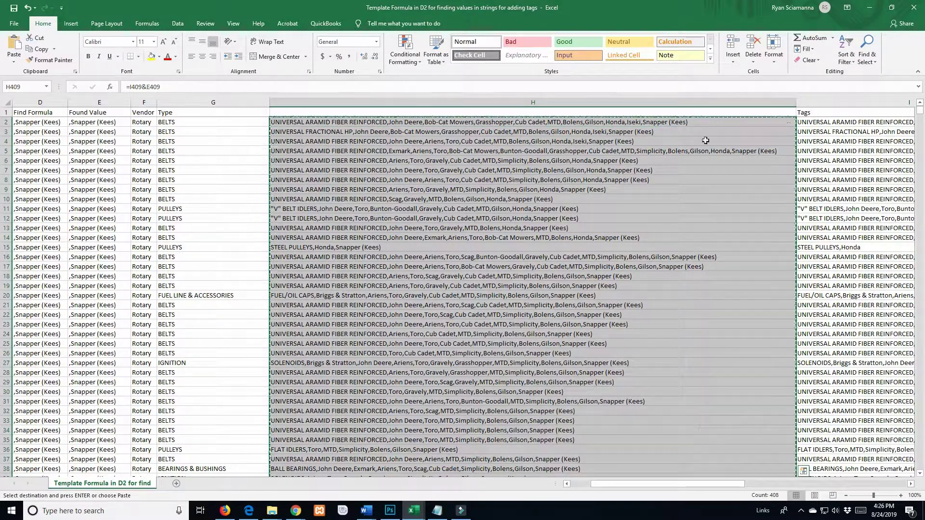
{"action": "left_click", "coordinate": [815, 122]}
{"action": "left_click_drag", "start_coordinate": [818, 483], "coordinate": [810, 277]}
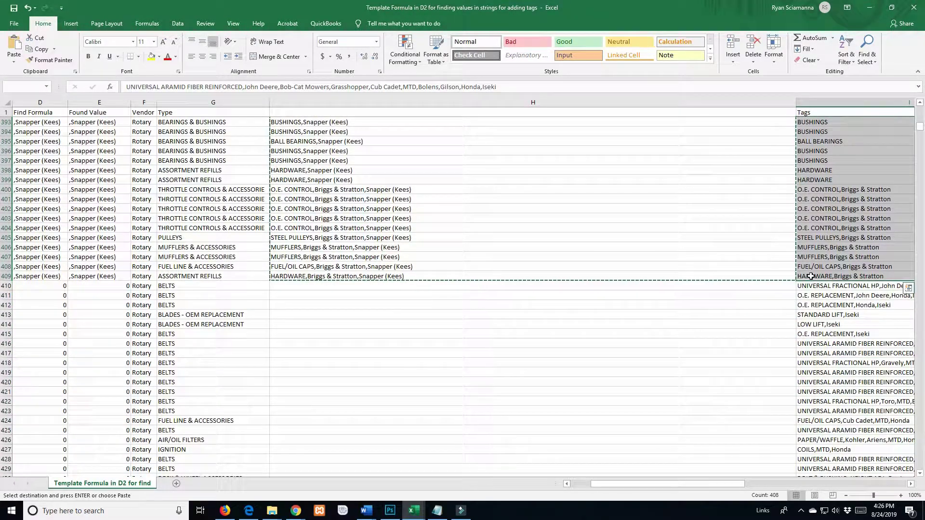
{"action": "right_click", "coordinate": [811, 278]}
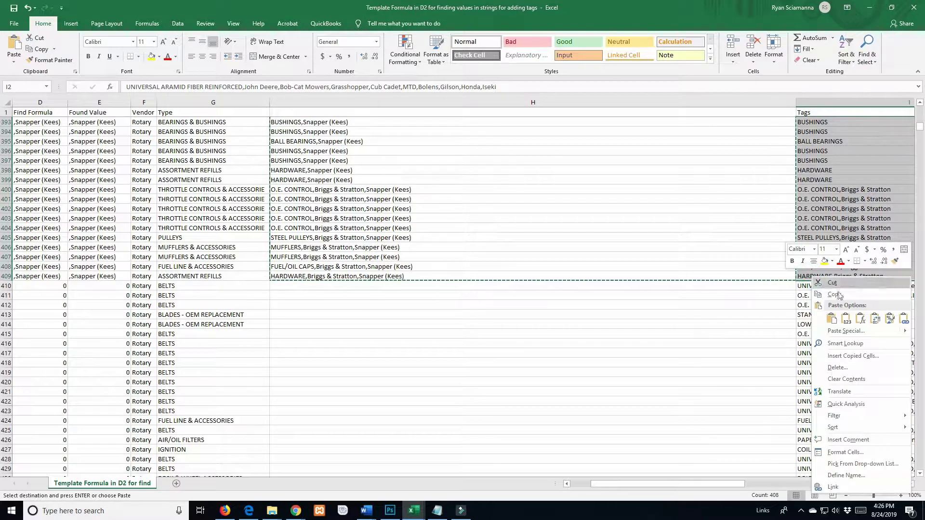
{"action": "left_click", "coordinate": [850, 320]}
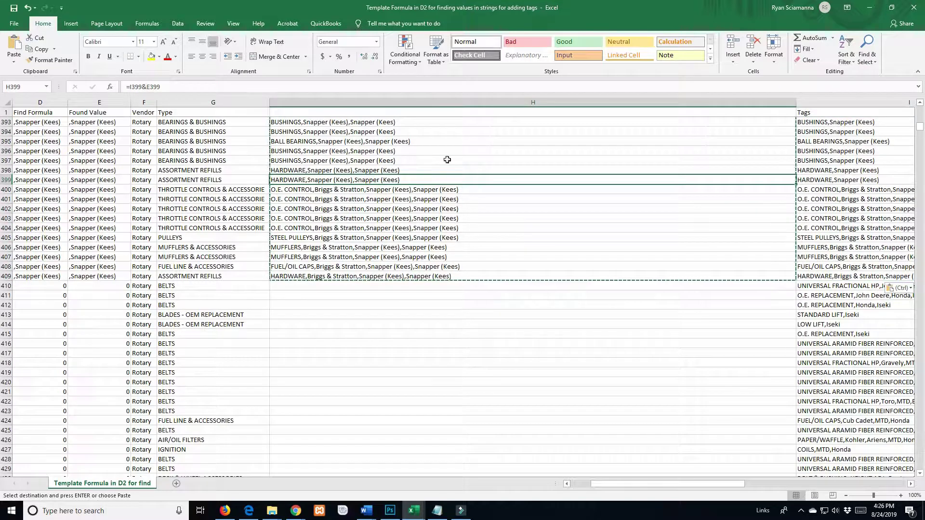
Delete the helper column H that holds the combining formulas.
{"action": "left_click", "coordinate": [388, 101]}
{"action": "right_click", "coordinate": [388, 100]}
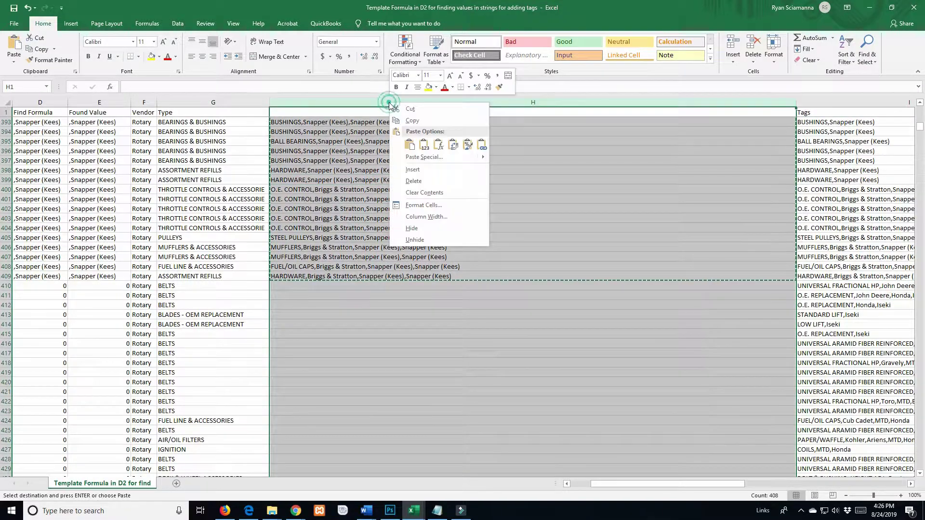
{"action": "left_click", "coordinate": [421, 184]}
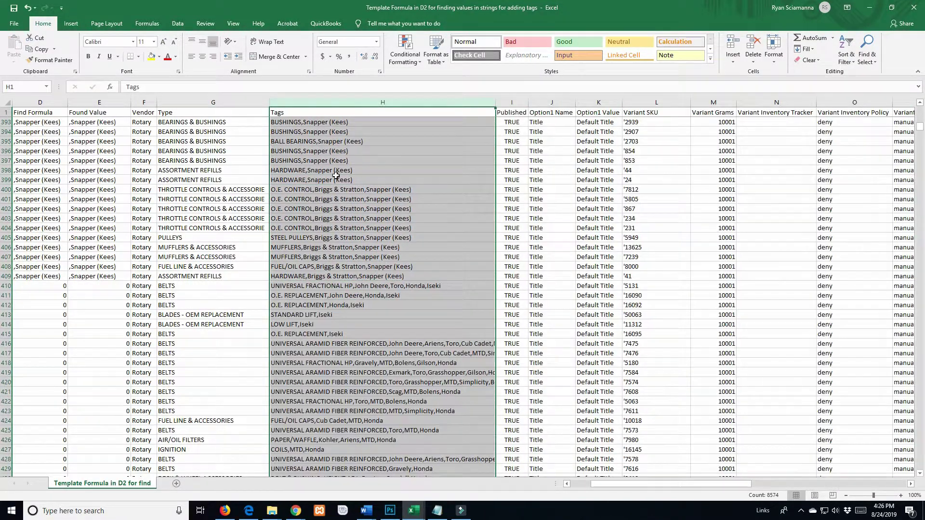
Select the D2 formula and check the brand list in the Word document for the brand after SNAPPER/KEES.
{"action": "scroll", "coordinate": [332, 179], "scroll_direction": "up", "scroll_amount": 11}
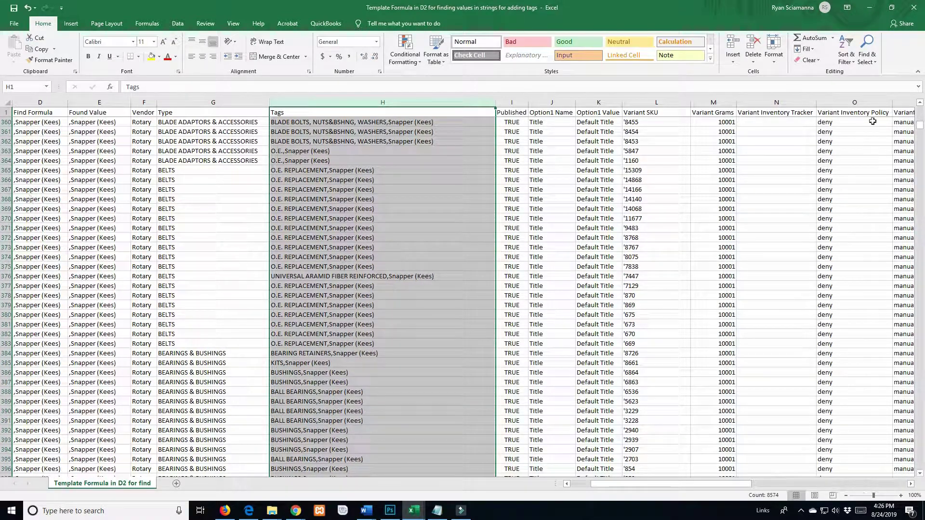
{"action": "left_click_drag", "start_coordinate": [920, 126], "coordinate": [920, 109]}
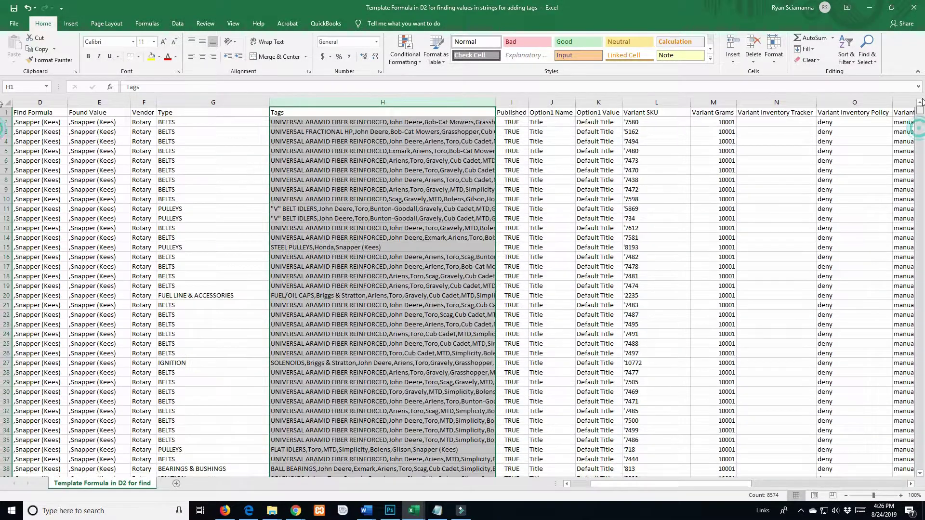
{"action": "left_click", "coordinate": [28, 123]}
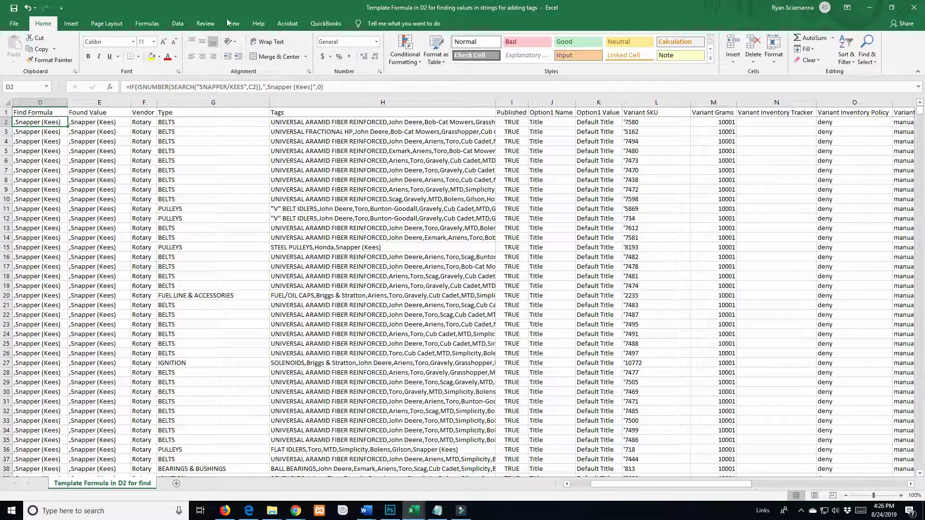
{"action": "key", "text": "alt+Tab"}
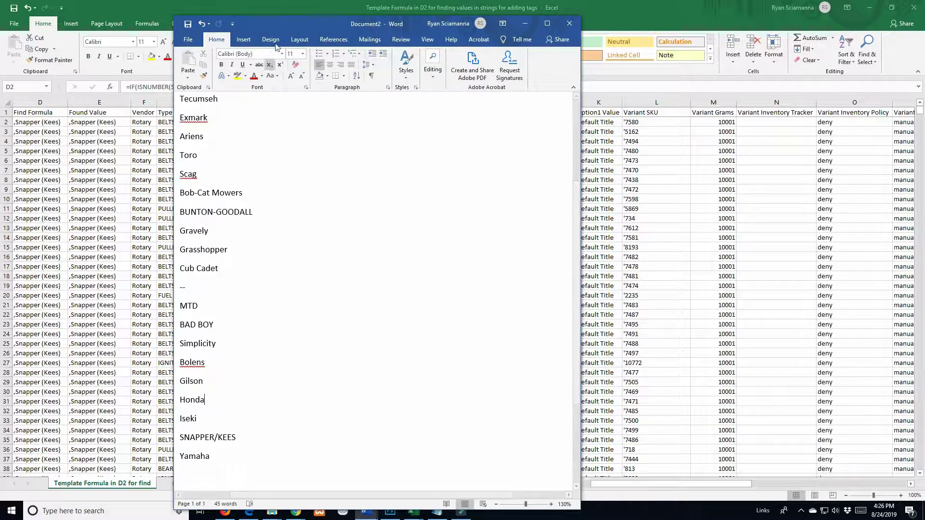
{"action": "key", "text": "alt+Tab"}
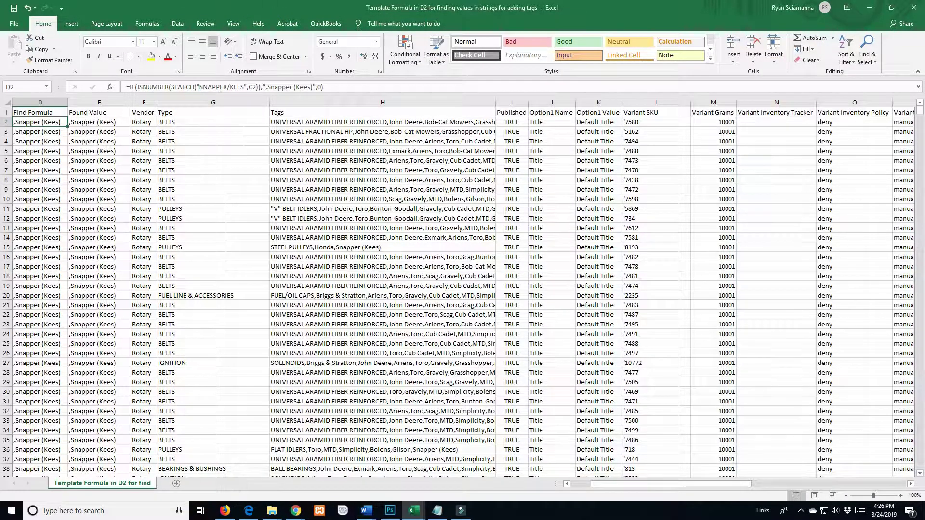
Change the D2 formula to search for "Yamaha" and return ",Yamaha" on a match.
{"action": "left_click_drag", "start_coordinate": [202, 89], "coordinate": [245, 88]}
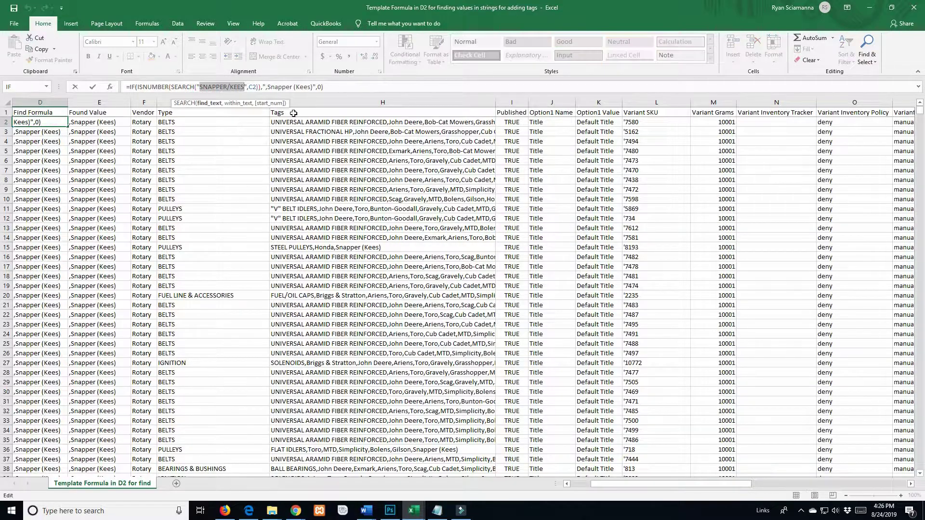
{"action": "type", "text": "Ya"}
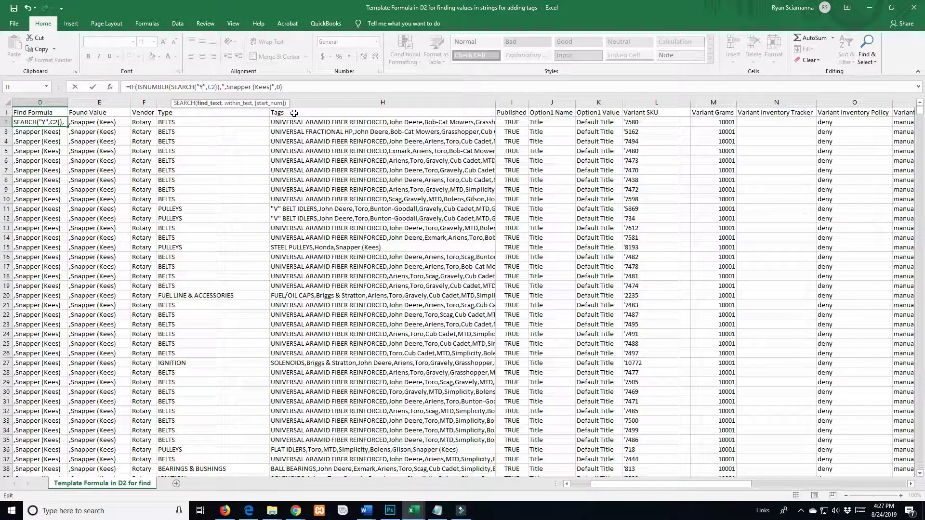
{"action": "type", "text": "maha"}
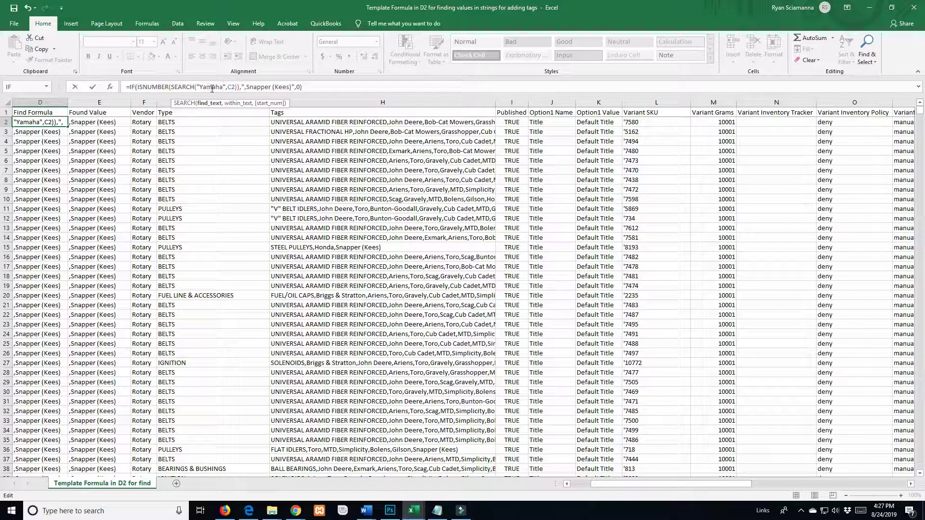
{"action": "left_click_drag", "start_coordinate": [248, 88], "coordinate": [292, 88]}
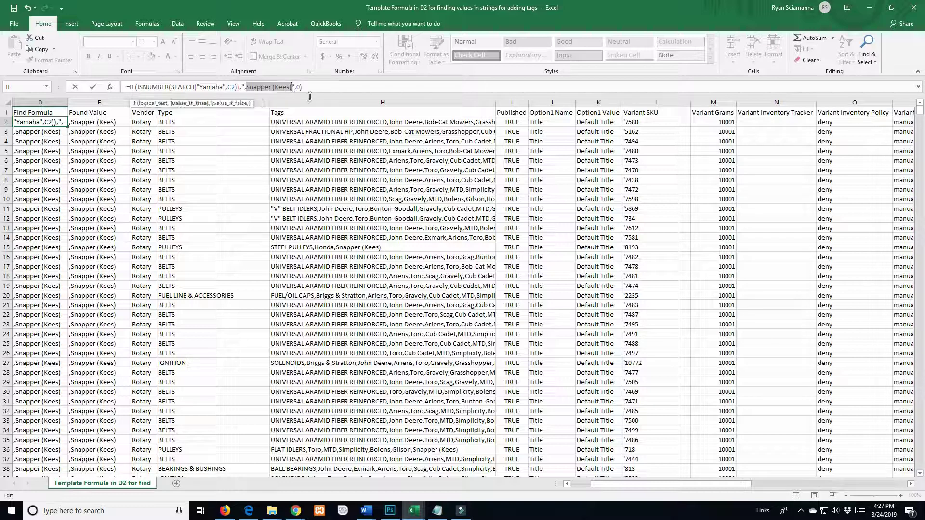
{"action": "type", "text": "Yamaha"}
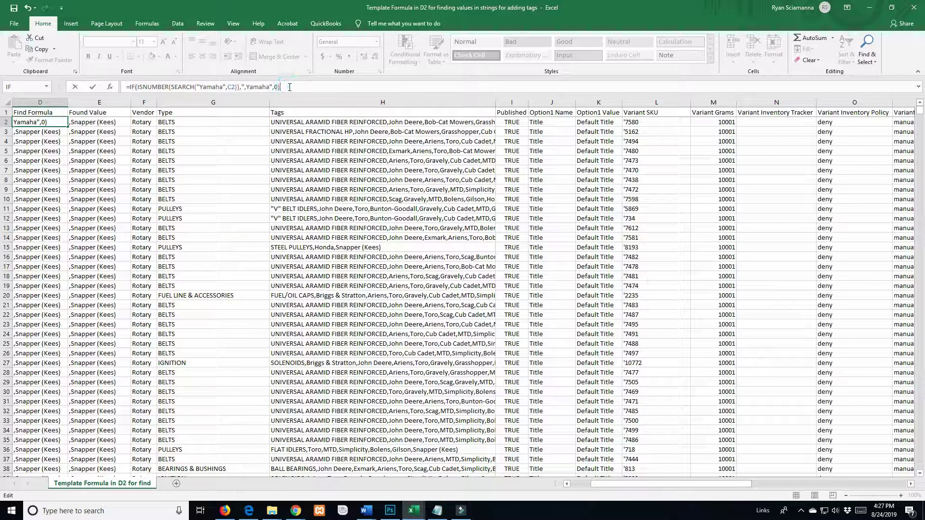
{"action": "key", "text": "Return"}
Copy the Yamaha search formula from D2 into the rest of the Find Formula column, D3 to D8575.
{"action": "left_click", "coordinate": [51, 121]}
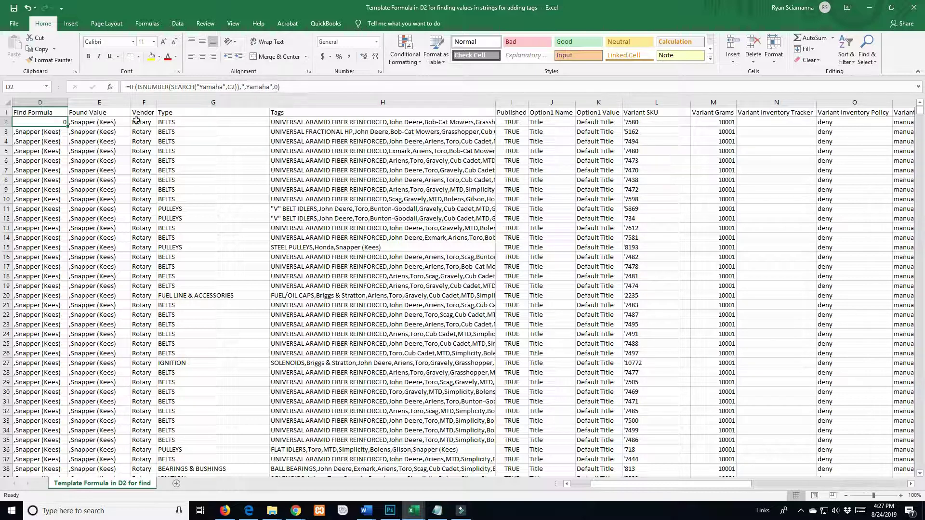
{"action": "key", "text": "ctrl+c"}
{"action": "left_click", "coordinate": [49, 131]}
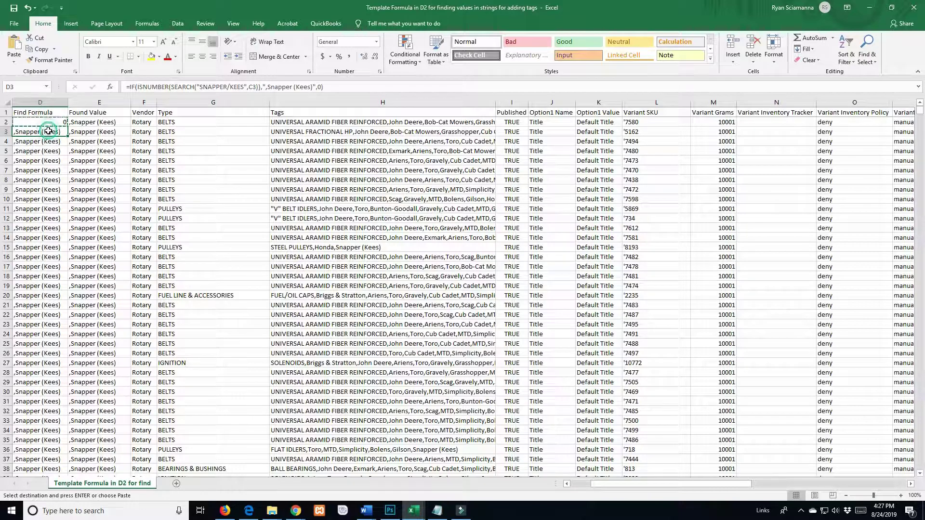
{"action": "left_click_drag", "start_coordinate": [918, 114], "coordinate": [919, 465]}
{"action": "left_click", "coordinate": [49, 277], "text": "shift"}
{"action": "key", "text": "ctrl+v"}
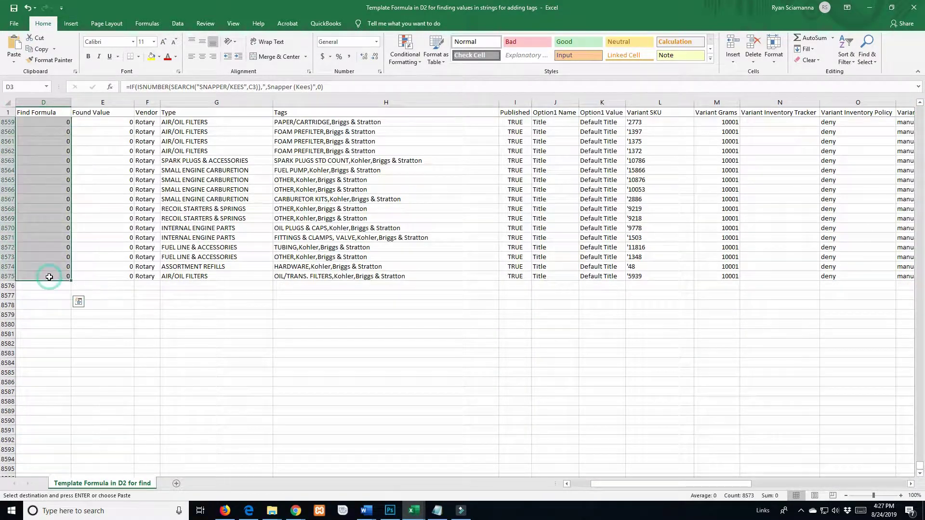
Paste the copied Yamaha search formula into D3:D8575, and copy the D2:D8575 results into the Found Value column as values only.
{"action": "key", "text": "ctrl+v"}
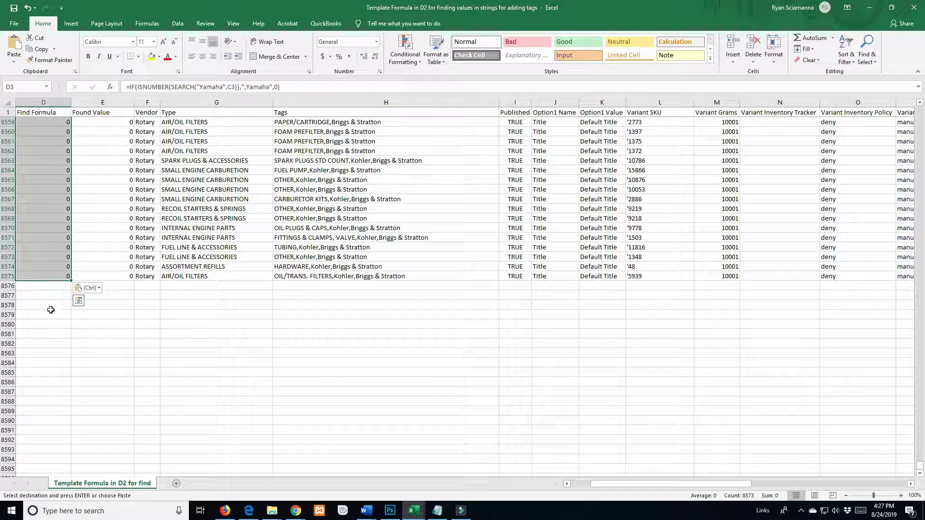
{"action": "left_click", "coordinate": [57, 275]}
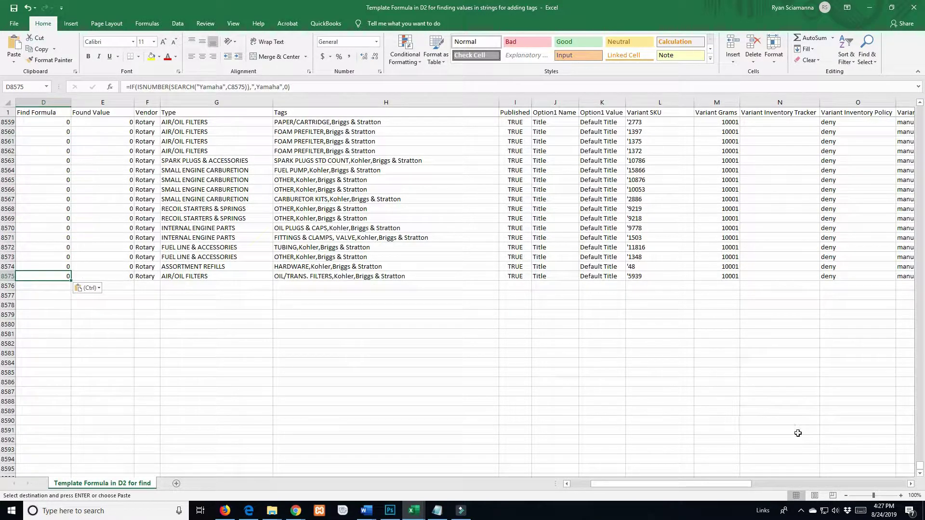
{"action": "left_click_drag", "start_coordinate": [920, 467], "coordinate": [920, 110]}
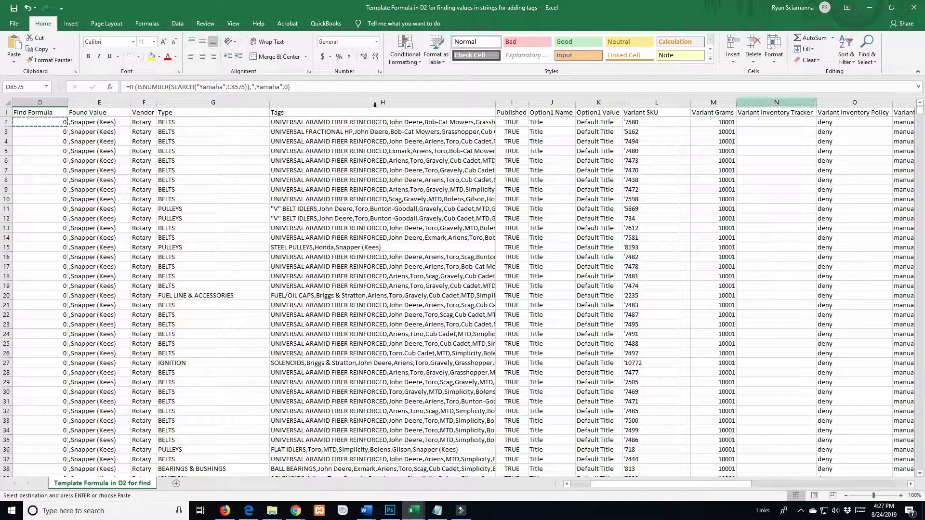
{"action": "left_click", "coordinate": [35, 123], "text": "shift"}
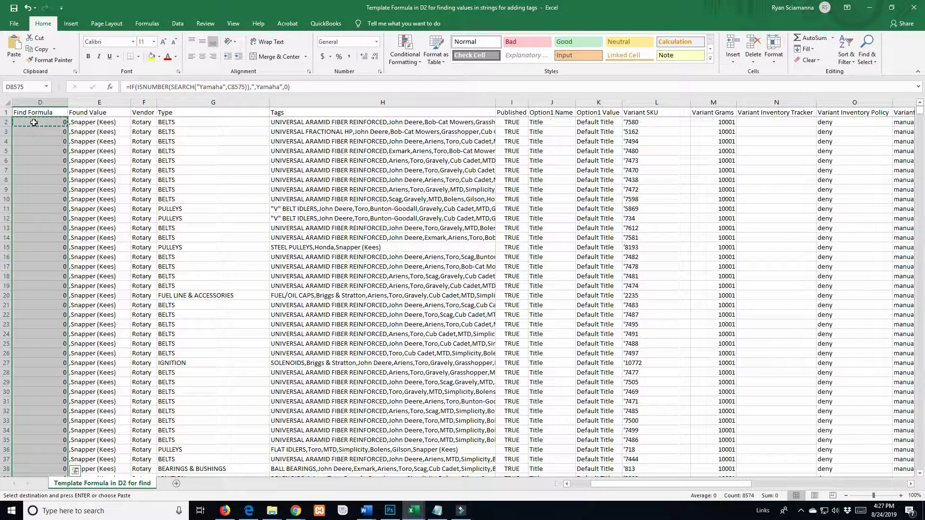
{"action": "left_click", "coordinate": [82, 123]}
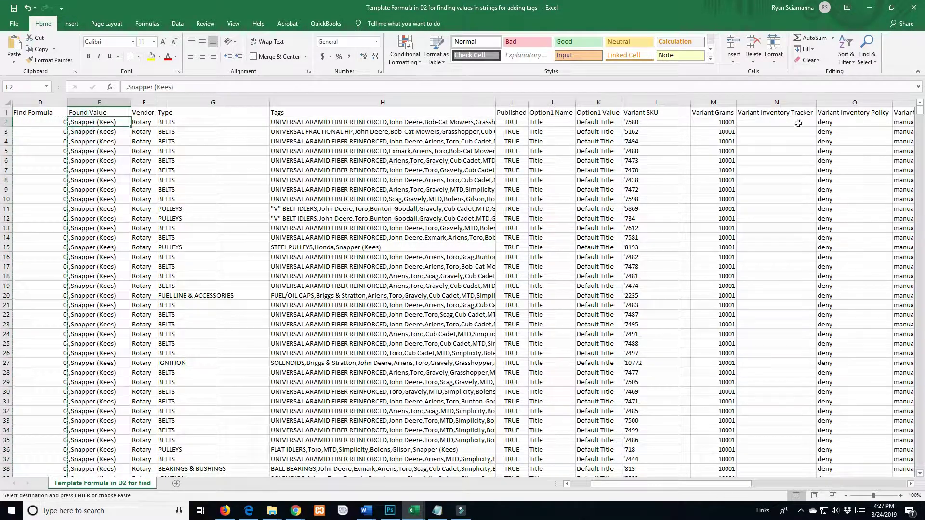
{"action": "left_click_drag", "start_coordinate": [920, 108], "coordinate": [920, 467]}
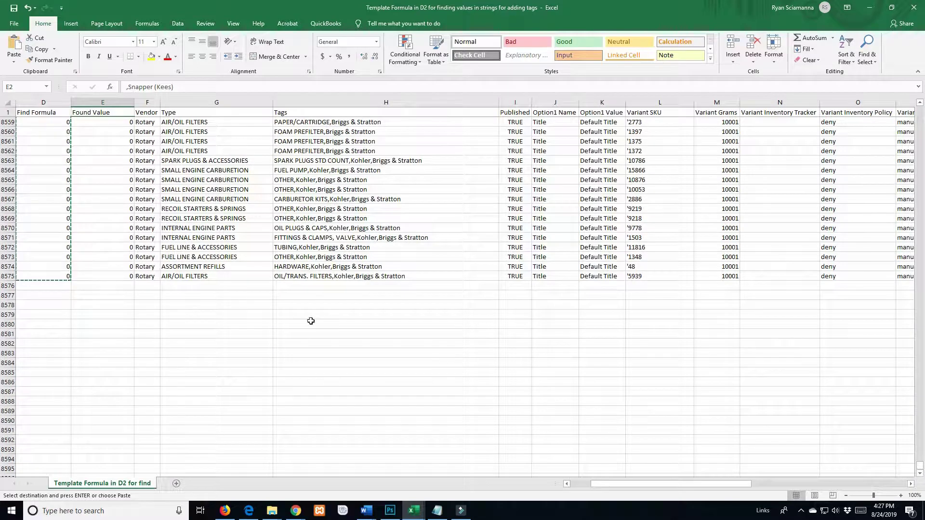
{"action": "left_click", "coordinate": [107, 276], "text": "shift"}
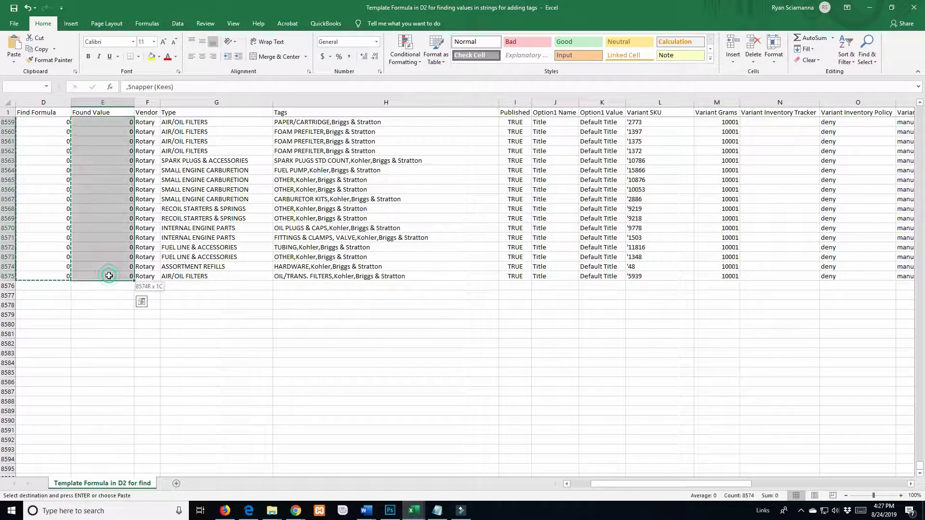
{"action": "right_click", "coordinate": [101, 251]}
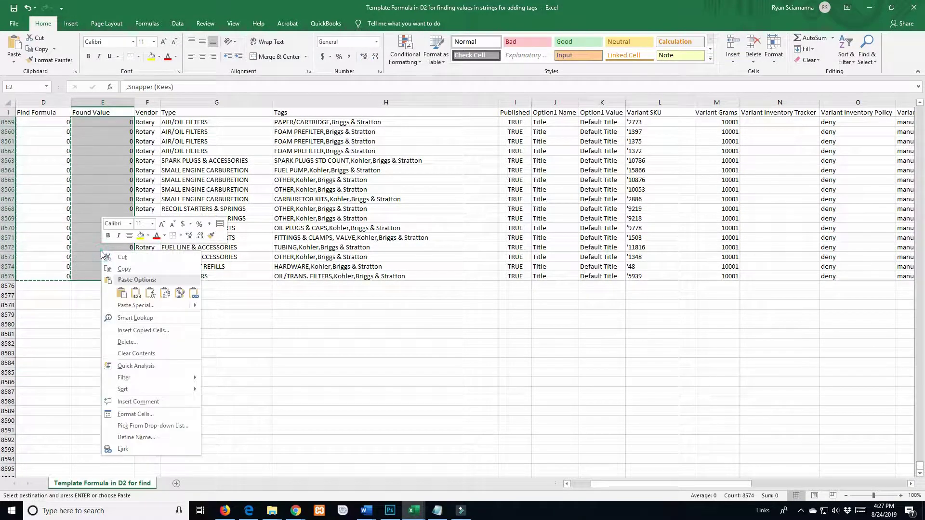
{"action": "left_click", "coordinate": [135, 294]}
Sort the sheet by the Found Value column from Z to A, expanding the selection to the adjacent data.
{"action": "left_click", "coordinate": [106, 101]}
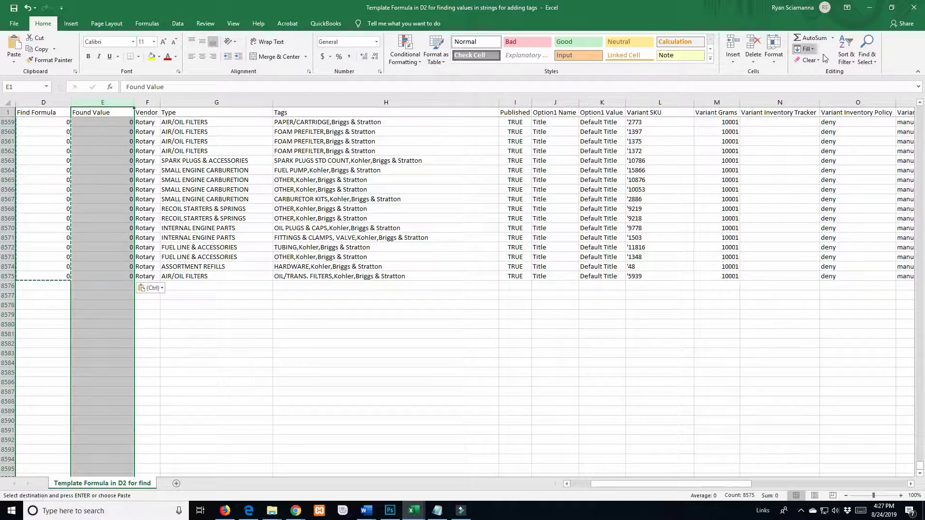
{"action": "left_click", "coordinate": [847, 57]}
{"action": "left_click", "coordinate": [860, 82]}
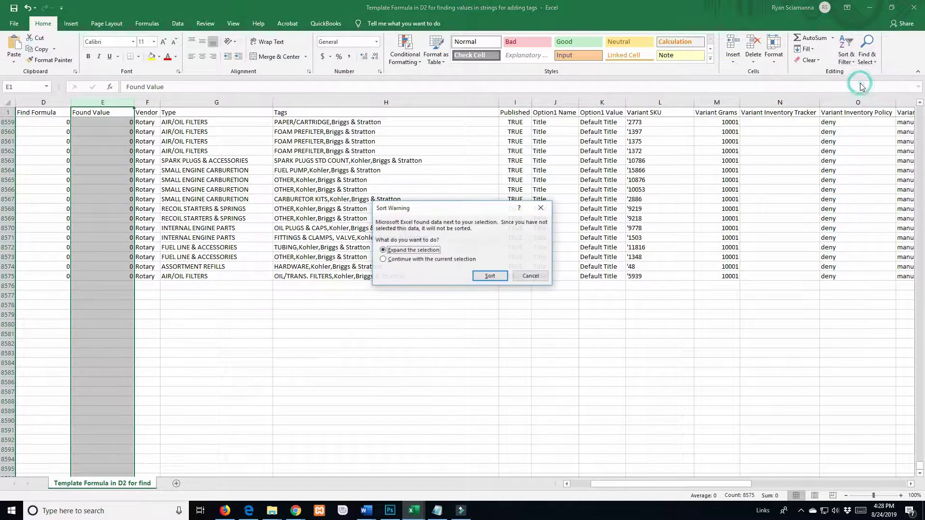
{"action": "left_click", "coordinate": [490, 276]}
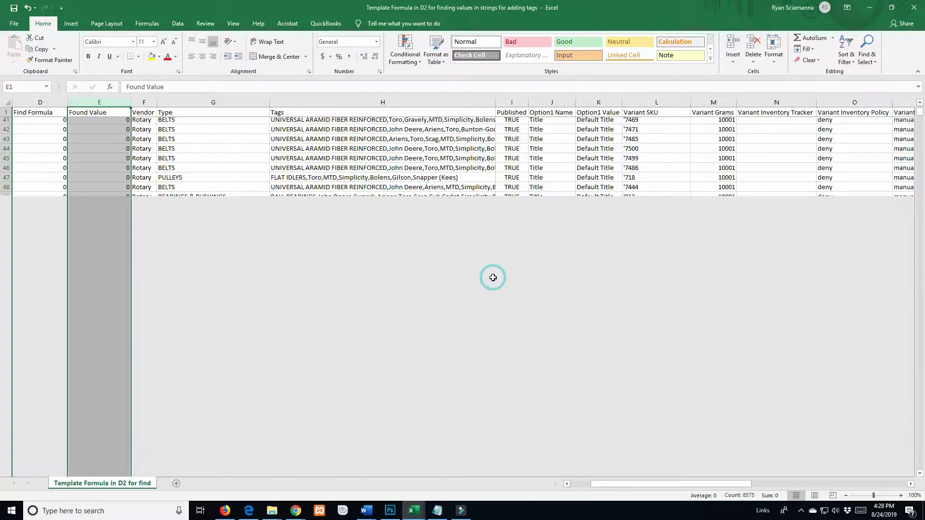
{"action": "left_click", "coordinate": [94, 129]}
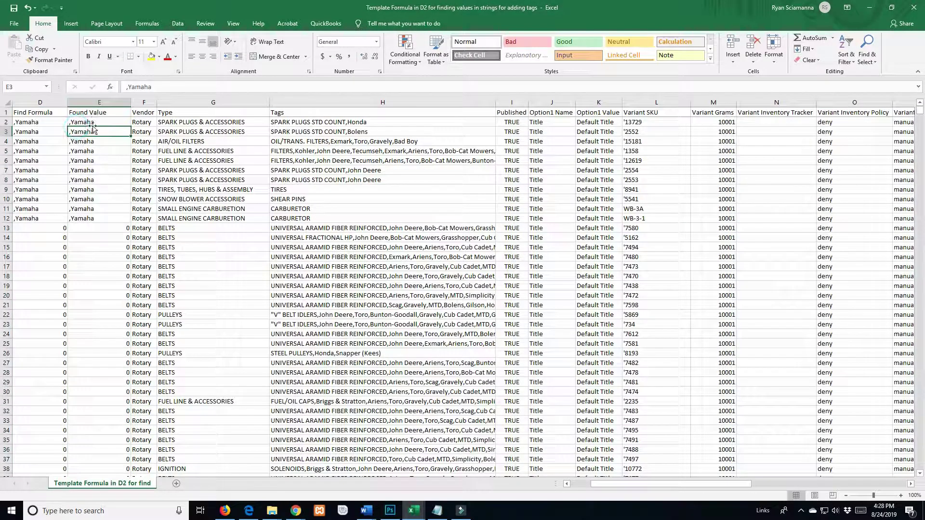
Insert an empty helper column directly before the Tags column.
{"action": "left_click", "coordinate": [305, 102]}
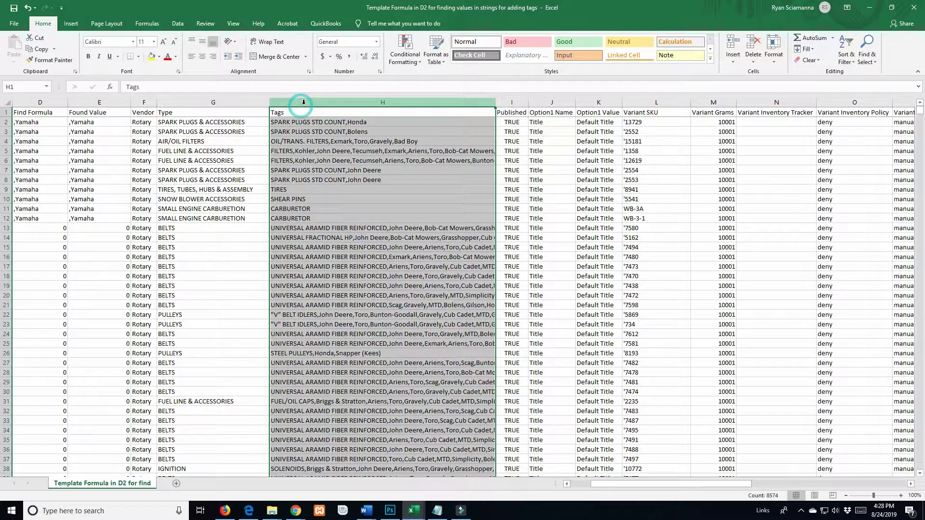
{"action": "right_click", "coordinate": [306, 102]}
{"action": "left_click", "coordinate": [331, 172]}
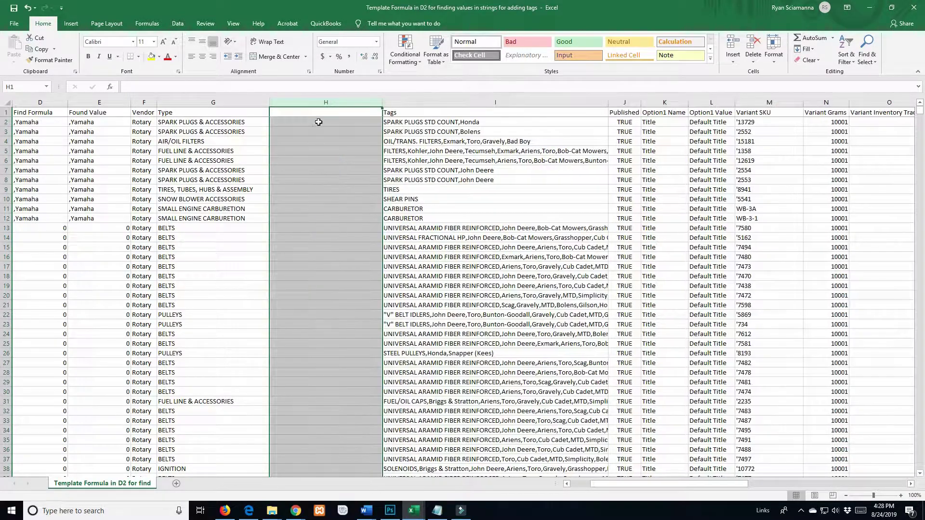
Enter the formula =I2&E2 in H2 to join the tags with the found brand, and fit column H to its content.
{"action": "left_click", "coordinate": [319, 122]}
{"action": "type", "text": "="}
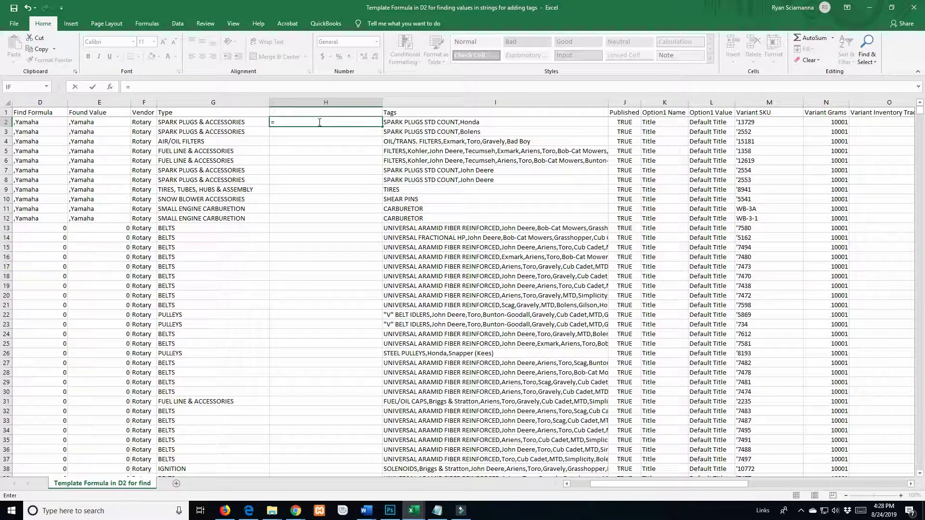
{"action": "left_click", "coordinate": [397, 122]}
{"action": "type", "text": "&"}
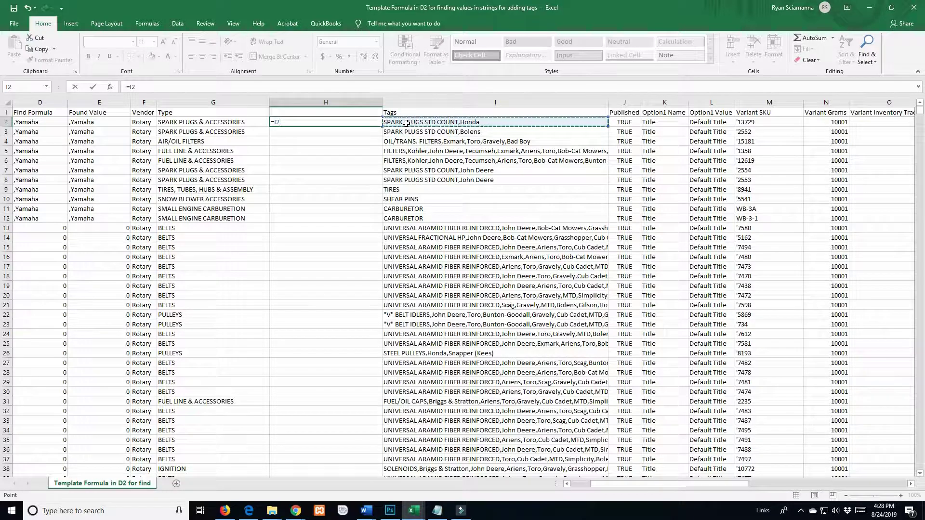
{"action": "left_click", "coordinate": [101, 123]}
{"action": "key", "text": "Return"}
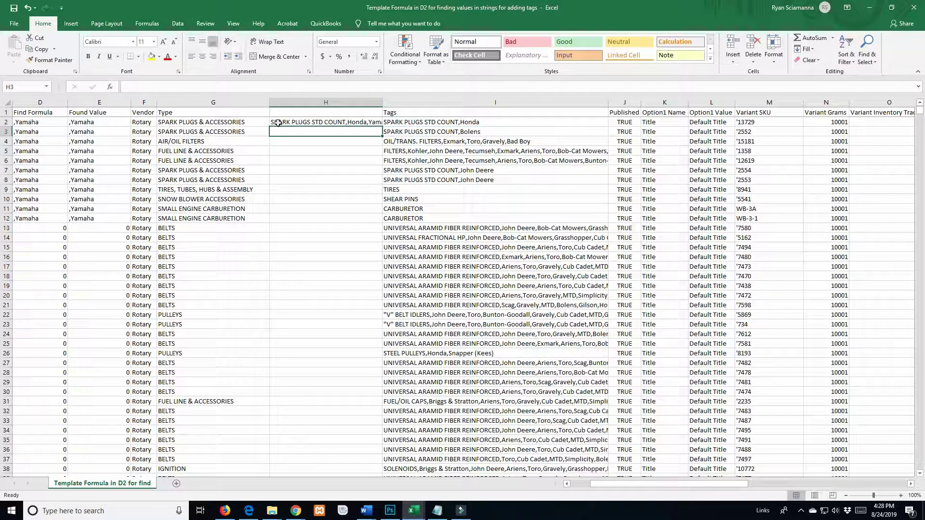
{"action": "double_click", "coordinate": [384, 100]}
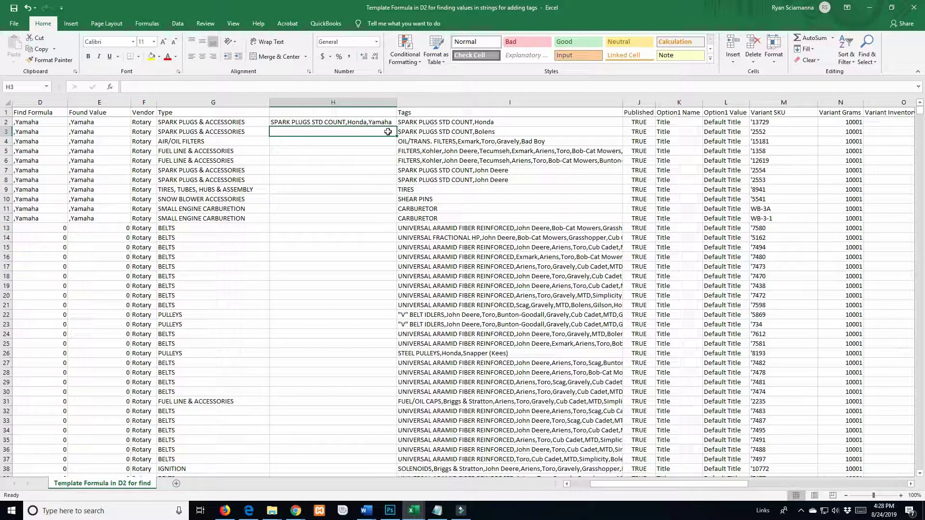
Copy the combining formula from H2 into H3:H12 for the remaining Yamaha rows.
{"action": "left_click", "coordinate": [357, 122]}
{"action": "key", "text": "ctrl+c"}
{"action": "left_click_drag", "start_coordinate": [341, 131], "coordinate": [340, 215]}
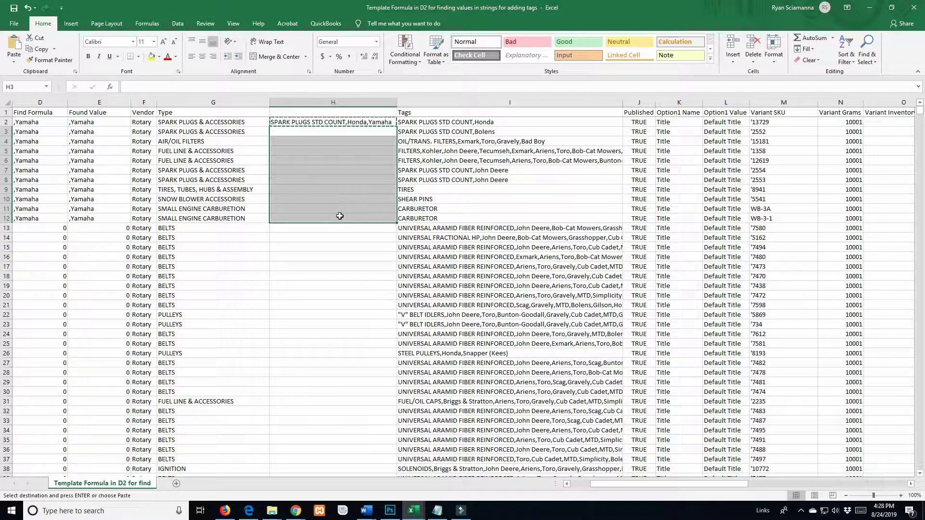
{"action": "key", "text": "ctrl+v"}
Copy the combined tags in H2:H12 over Tags cells I2:I12 as values only, and delete the helper column H.
{"action": "left_click_drag", "start_coordinate": [340, 220], "coordinate": [331, 124]}
{"action": "key", "text": "ctrl+c"}
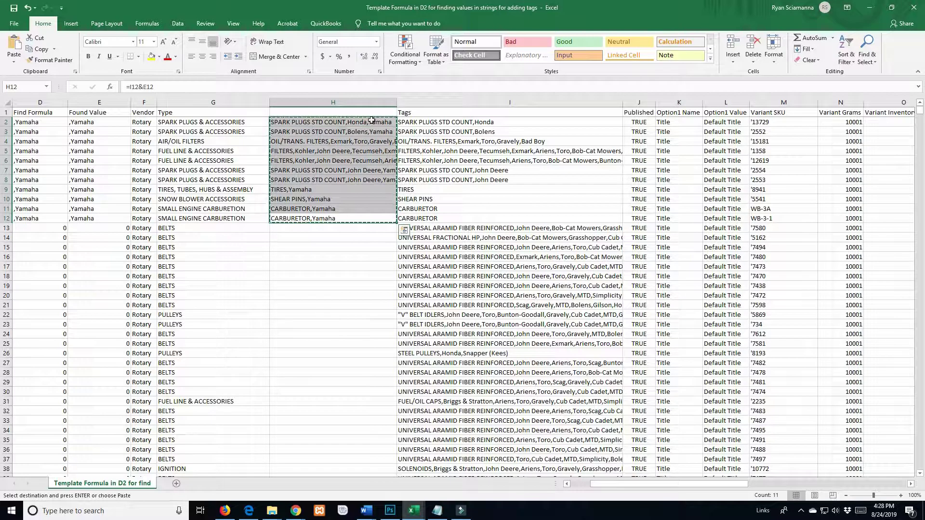
{"action": "left_click_drag", "start_coordinate": [420, 121], "coordinate": [427, 219]}
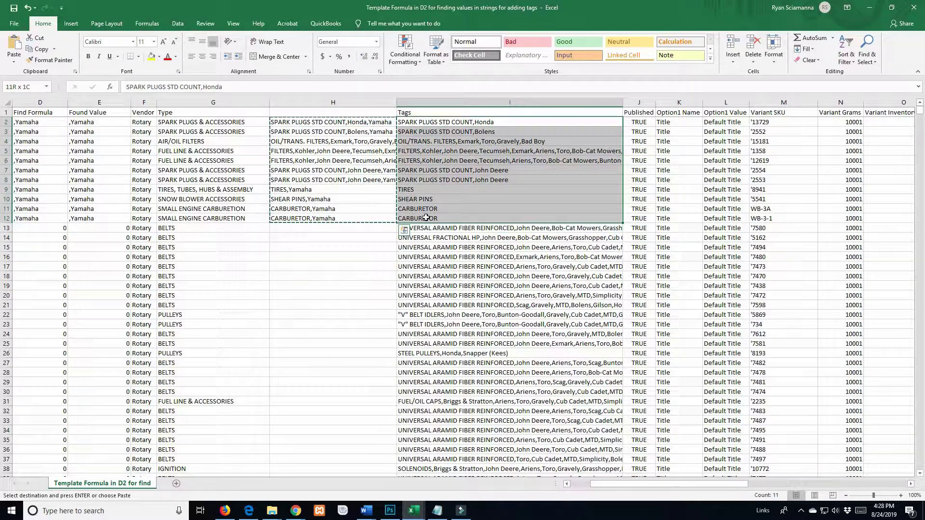
{"action": "right_click", "coordinate": [427, 220]}
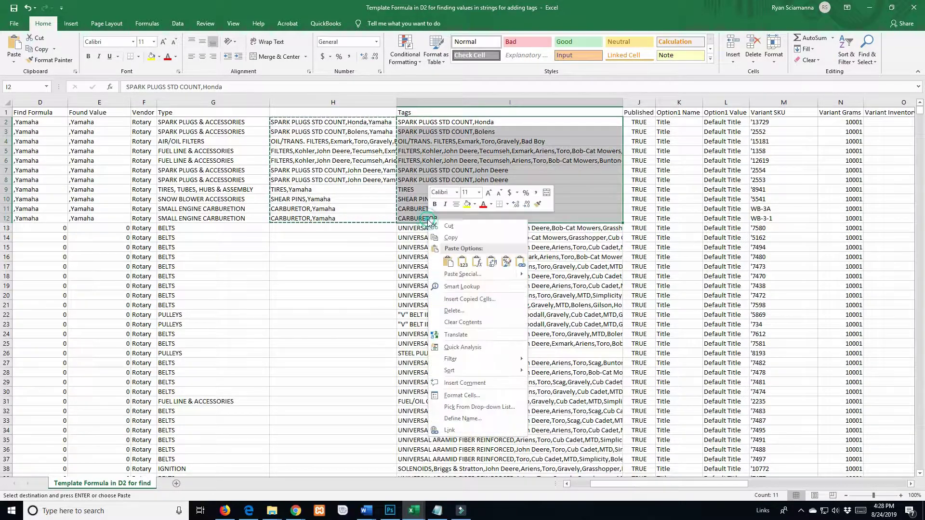
{"action": "left_click", "coordinate": [460, 261]}
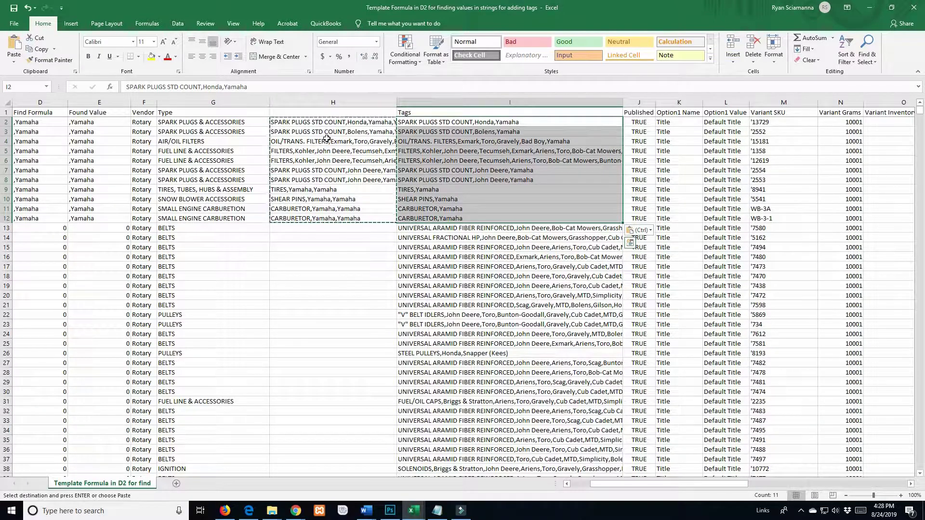
{"action": "right_click", "coordinate": [333, 102]}
{"action": "left_click", "coordinate": [365, 180]}
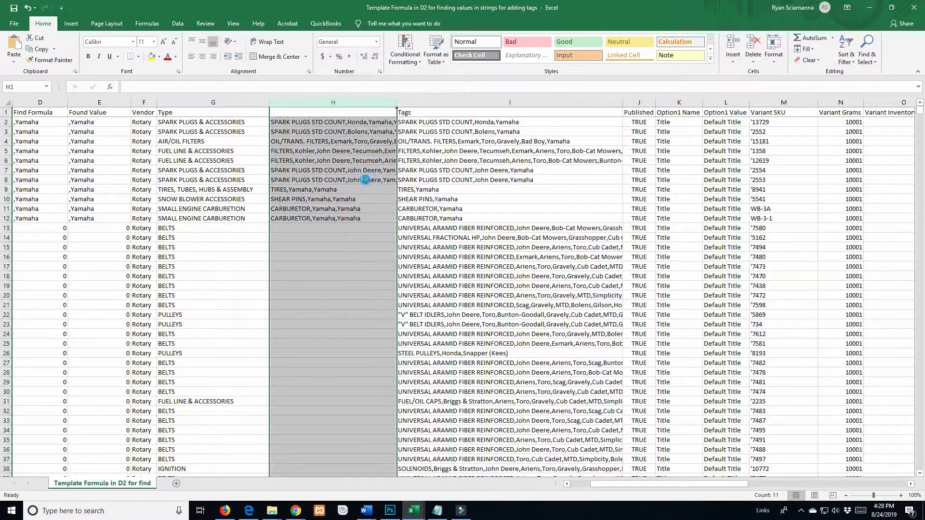
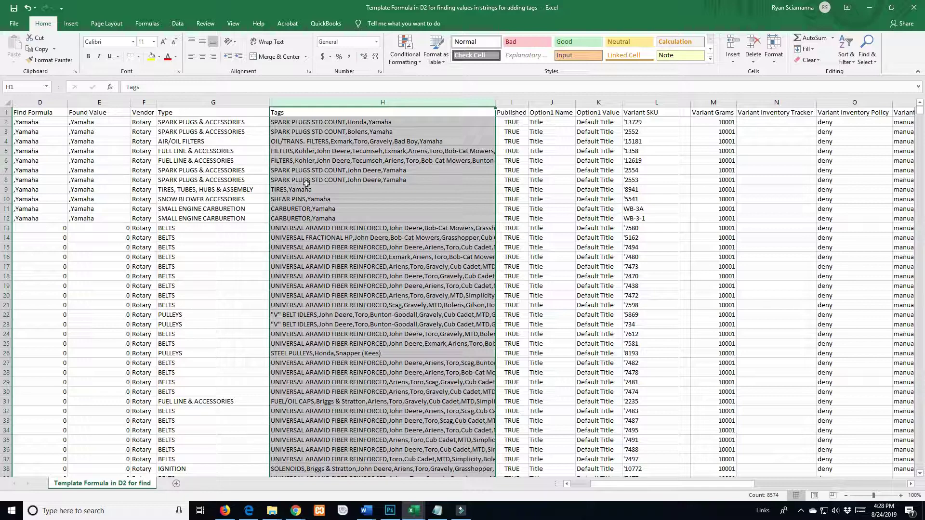
Widen the Tags column to fit the long tag lists and review the appended brands down the sheet.
{"action": "scroll", "coordinate": [308, 193], "scroll_direction": "down", "scroll_amount": 6}
{"action": "scroll", "coordinate": [374, 244], "scroll_direction": "up", "scroll_amount": 6}
{"action": "scroll", "coordinate": [373, 244], "scroll_direction": "down", "scroll_amount": 3}
{"action": "left_click_drag", "start_coordinate": [495, 102], "coordinate": [650, 104]}
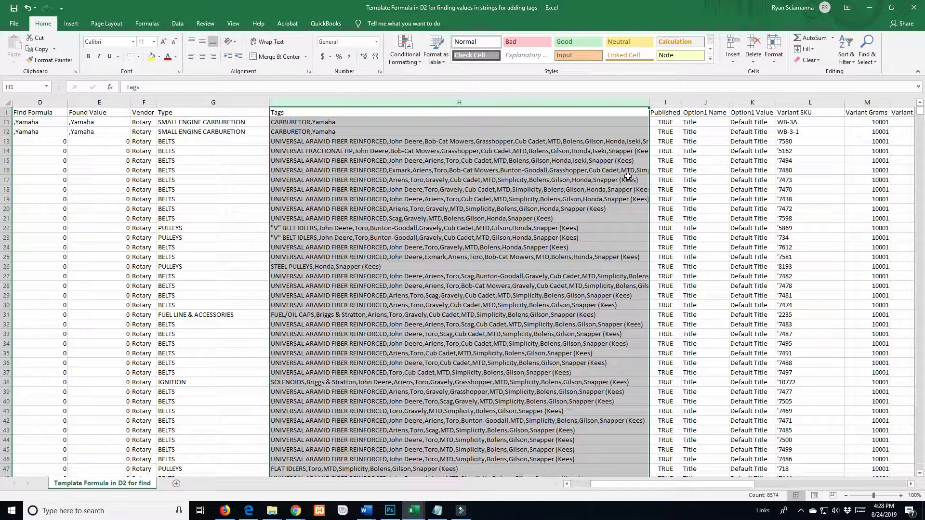
{"action": "left_click_drag", "start_coordinate": [649, 103], "coordinate": [726, 103]}
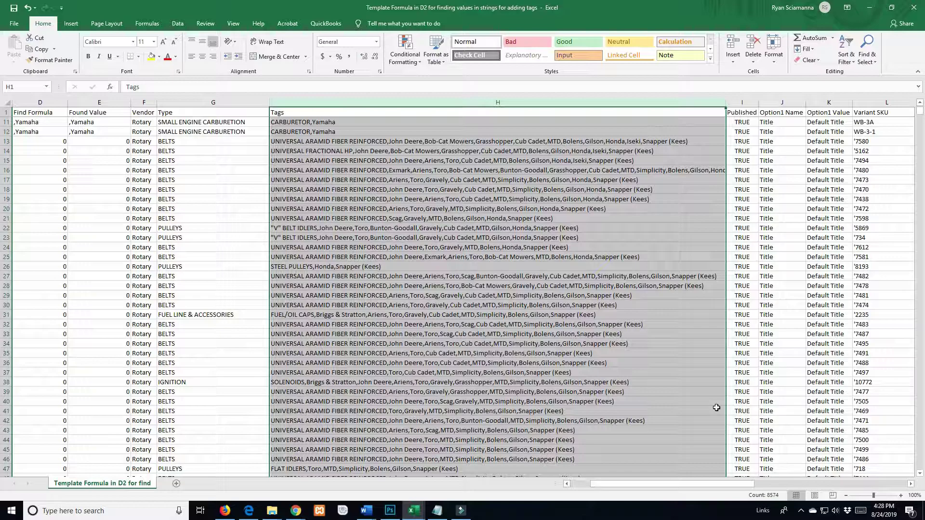
{"action": "scroll", "coordinate": [489, 322], "scroll_direction": "down", "scroll_amount": 5}
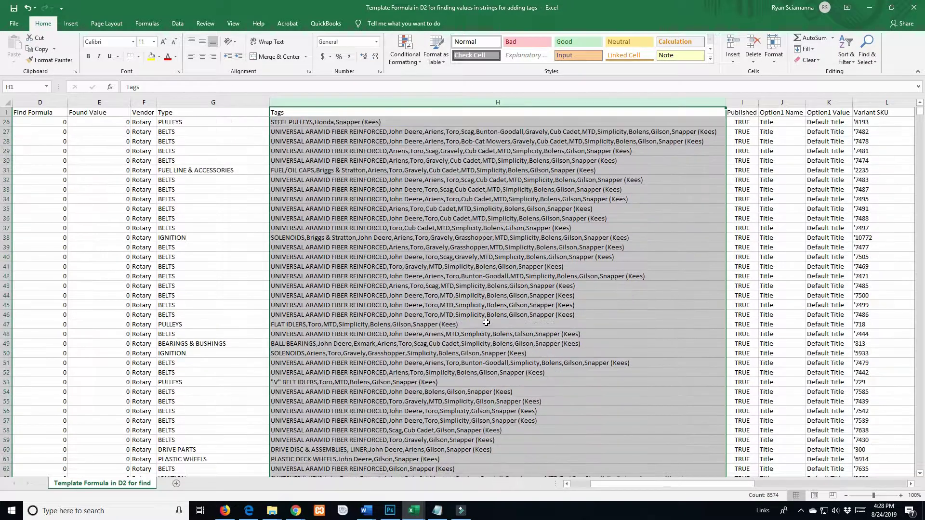
{"action": "mouse_move", "coordinate": [919, 112]}
{"action": "left_mouse_down"}
{"action": "mouse_move", "coordinate": [915, 470]}
{"action": "mouse_move", "coordinate": [921, 106]}
{"action": "left_mouse_up"}
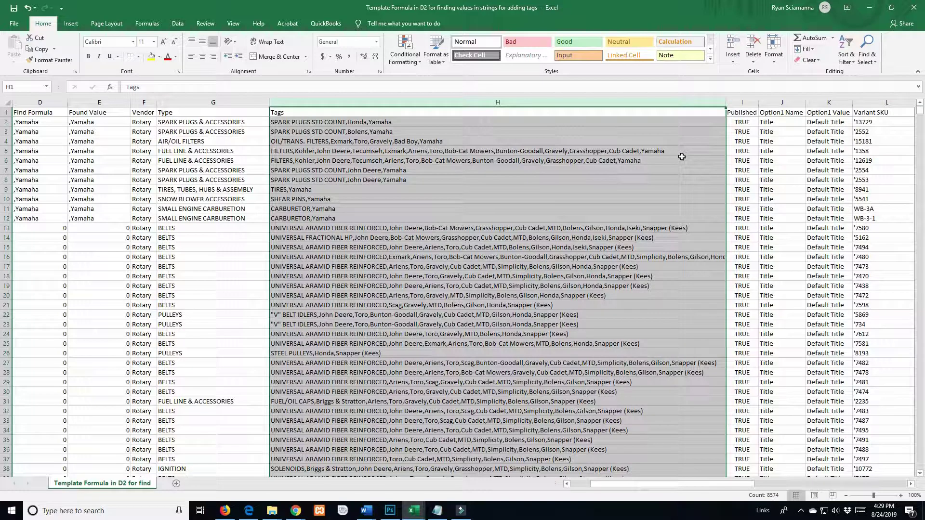